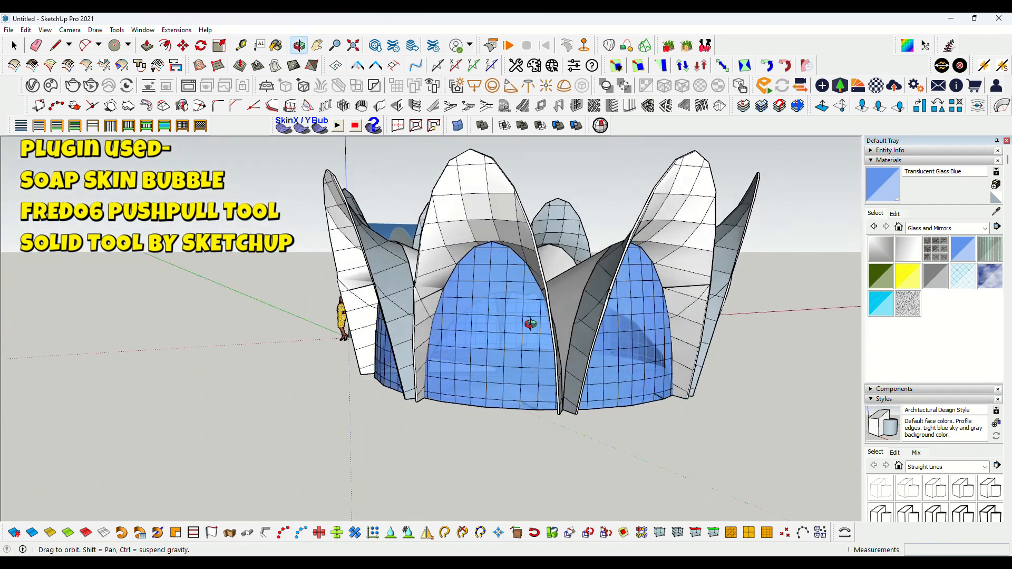
Draw a ground circle with a radius of about 4264 mm in front of the reference image
scroll(455, 375, "up", 5)
middle_click_drag(456, 376, 372, 367)
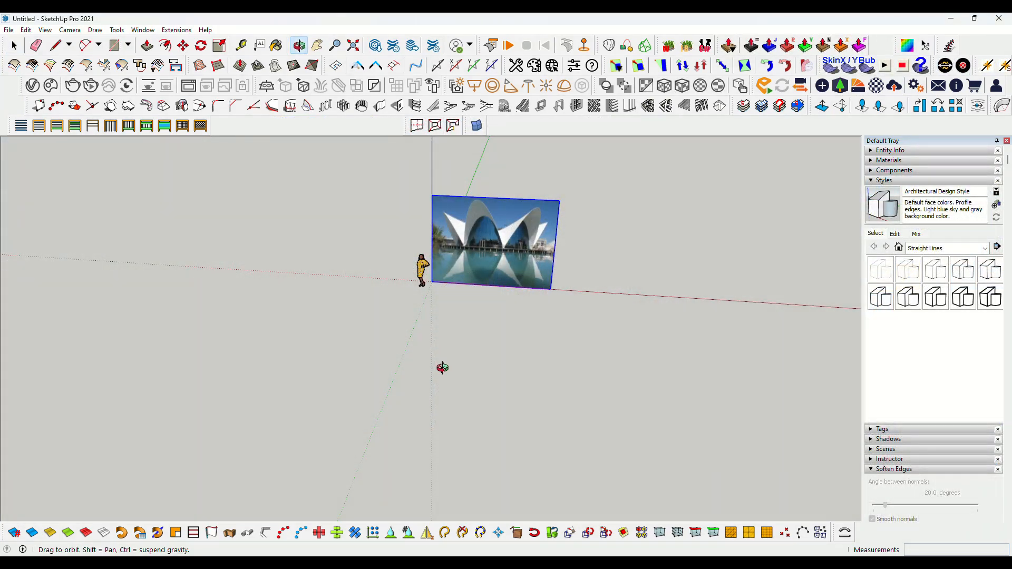
key("space")
key("c")
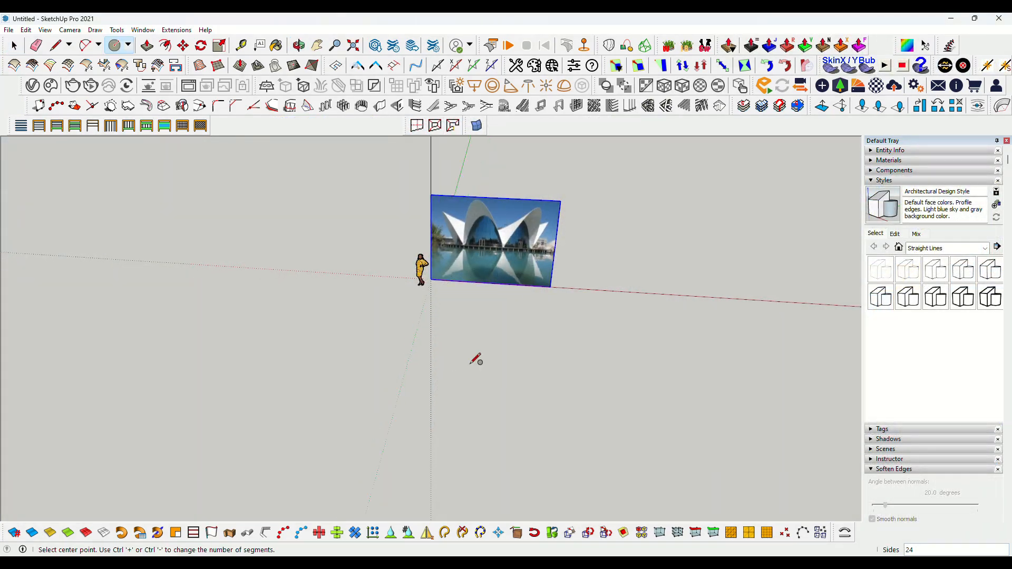
left_click(463, 392)
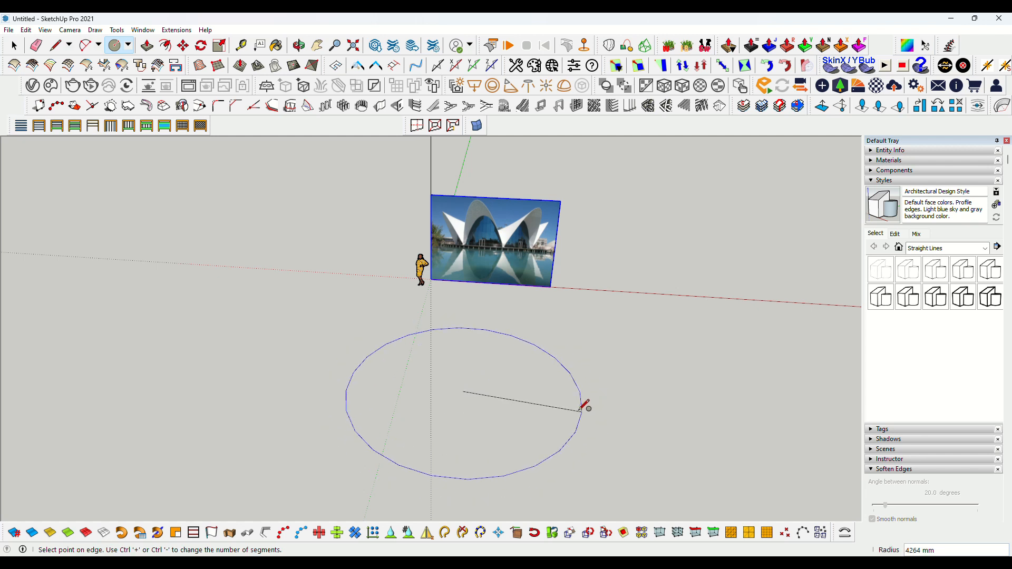
left_click(577, 409)
middle_click_drag(583, 403, 477, 446)
key("space")
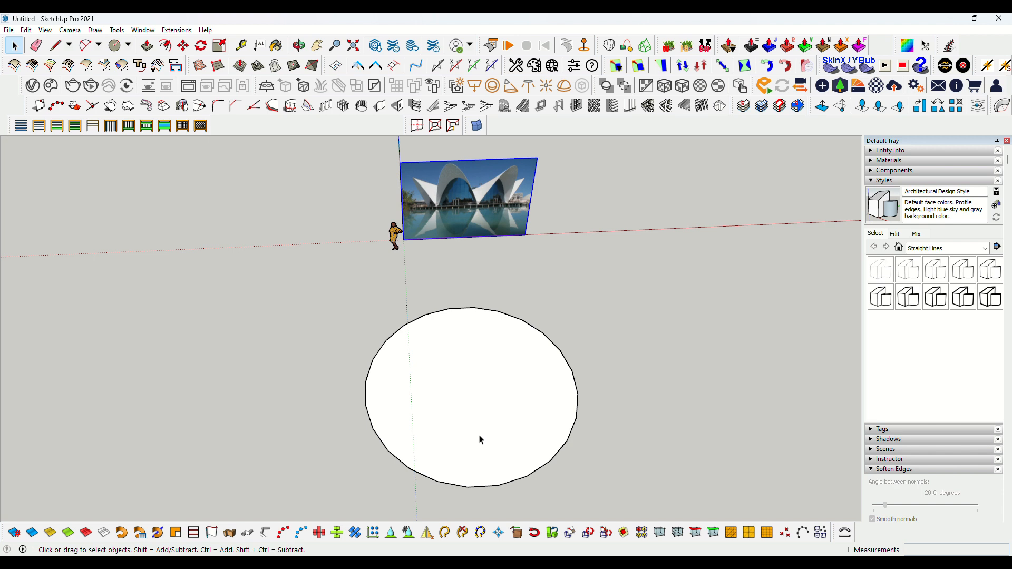
Draw a radius line from the circle's centre and erase the part overshooting its edge
scroll(481, 440, "up", 2)
scroll(467, 359, "down", 3)
mouse_move(466, 358)
middle_mouse_down()
mouse_move(474, 359)
mouse_move(468, 377)
middle_mouse_up()
scroll(425, 424, "up", 2)
key("l")
left_click(473, 353)
left_click(462, 226)
key("space")
key("e")
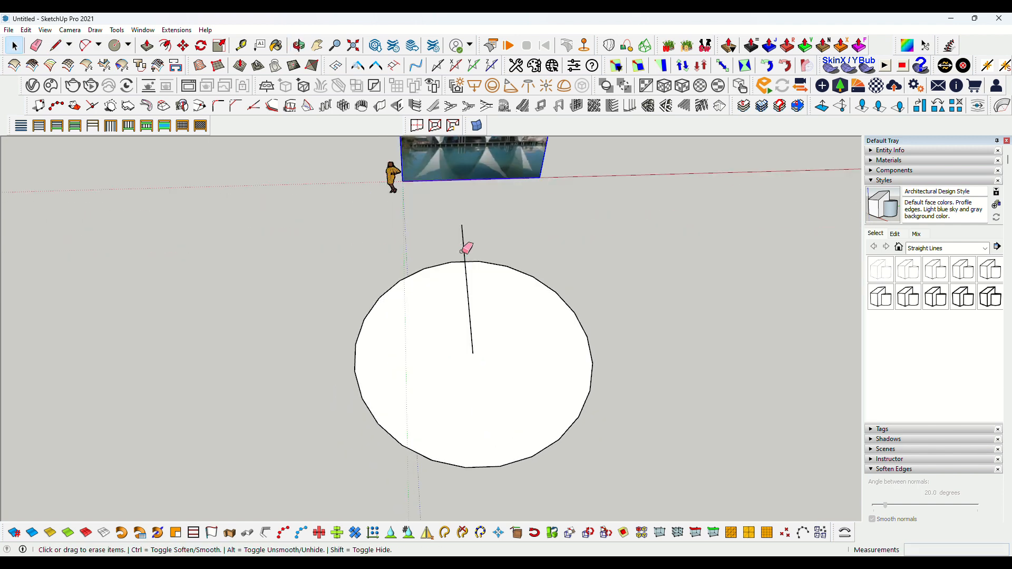
left_click_drag(453, 241, 468, 240)
key("space")
Rotate-copy the radius line in 45° steps around the centre to divide the circle into eight sectors
key("q")
left_click(473, 353)
left_click(465, 263)
key("ctrl")
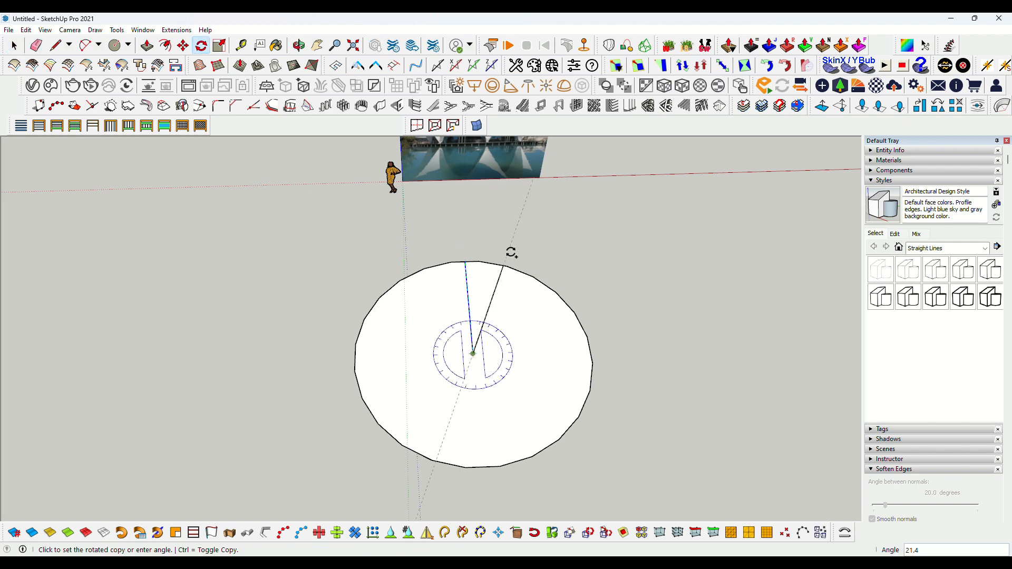
key("Return")
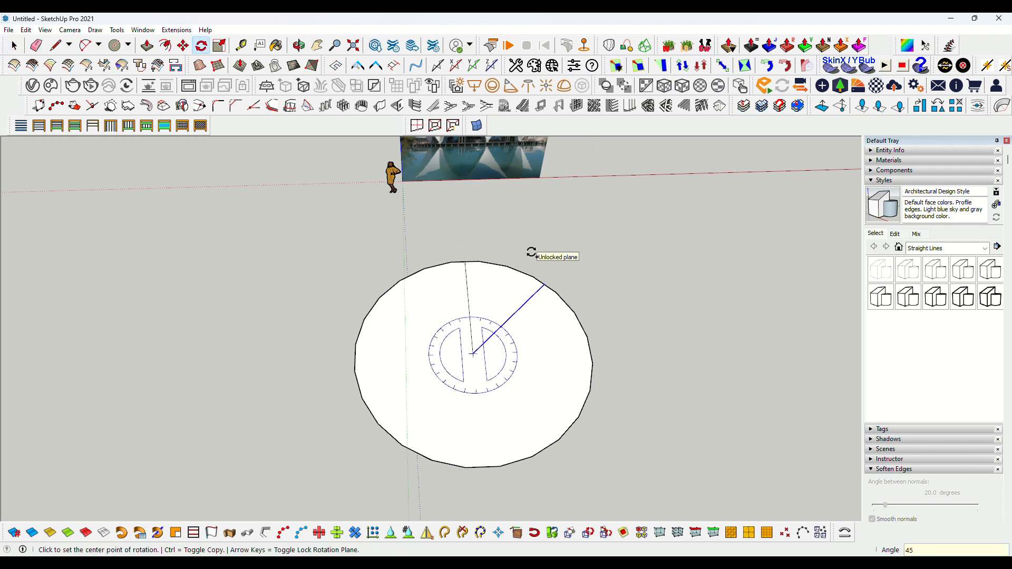
key("space")
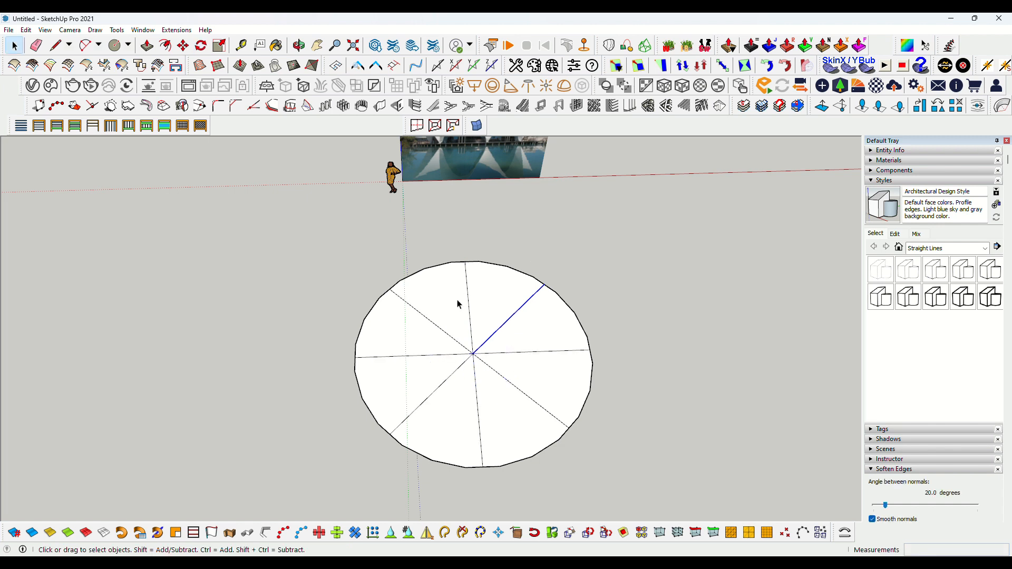
left_click(292, 289)
middle_click_drag(292, 289, 519, 424)
middle_click_drag(444, 476, 417, 404)
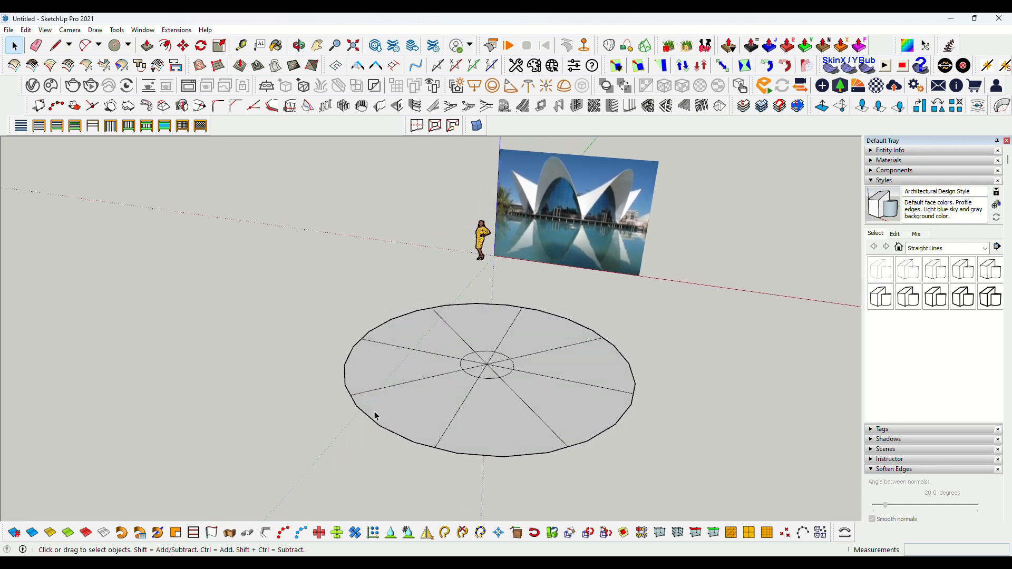
Draw a vertical two-point arc between two adjacent edge points of the circle, bulging about 2502 mm upward
key("a")
left_click(351, 395)
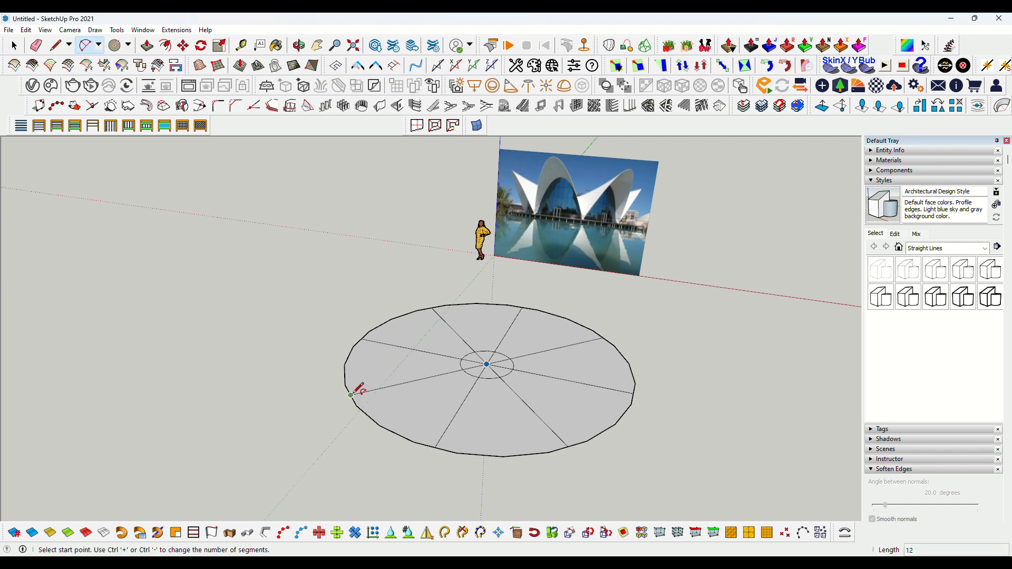
left_click(441, 437)
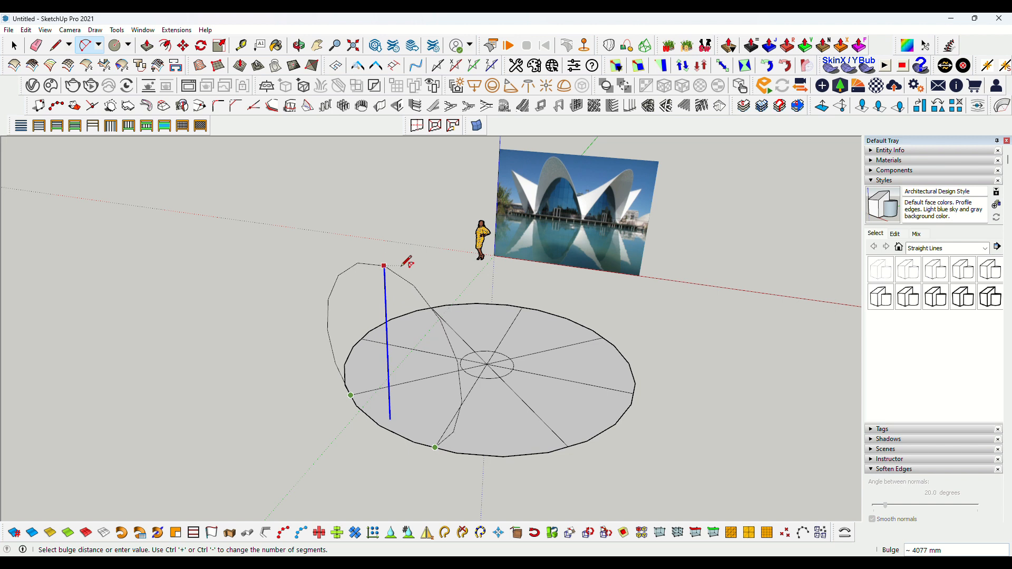
middle_click_drag(409, 285, 424, 211)
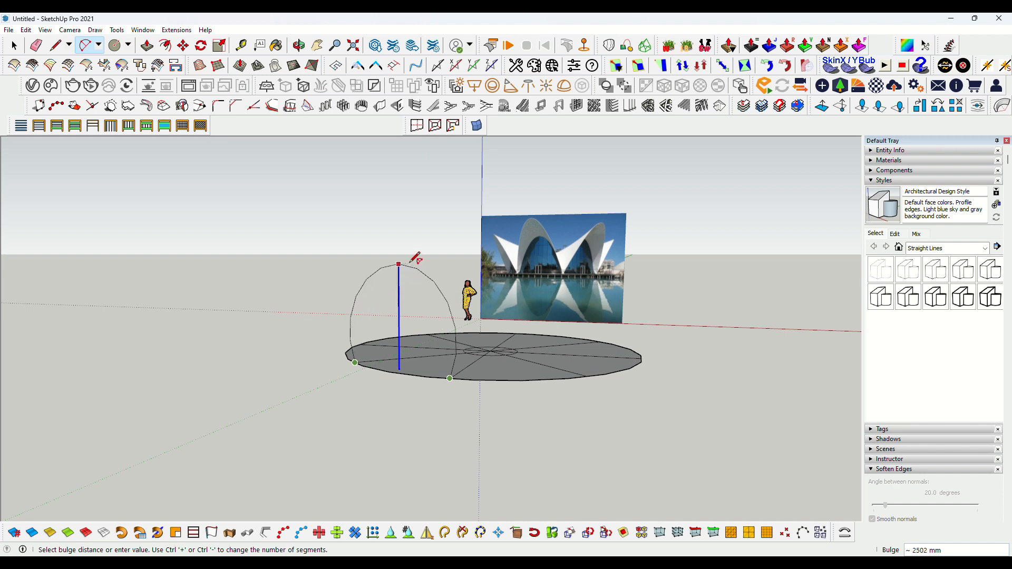
left_click(415, 258)
scroll(342, 295, "up", 3)
key("space")
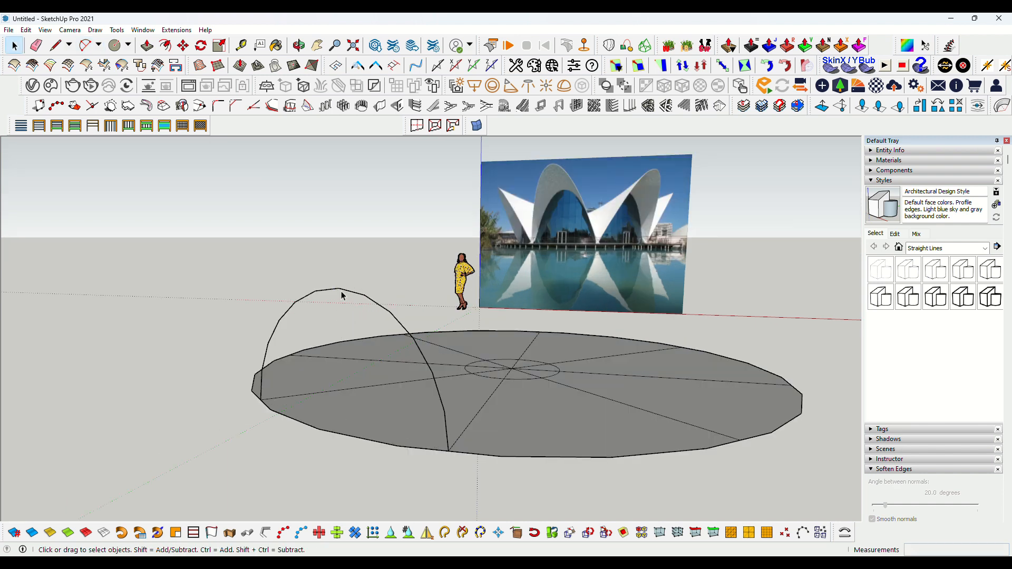
Scale the arc vertically from its base to make the arch taller
key("s")
left_click(339, 289)
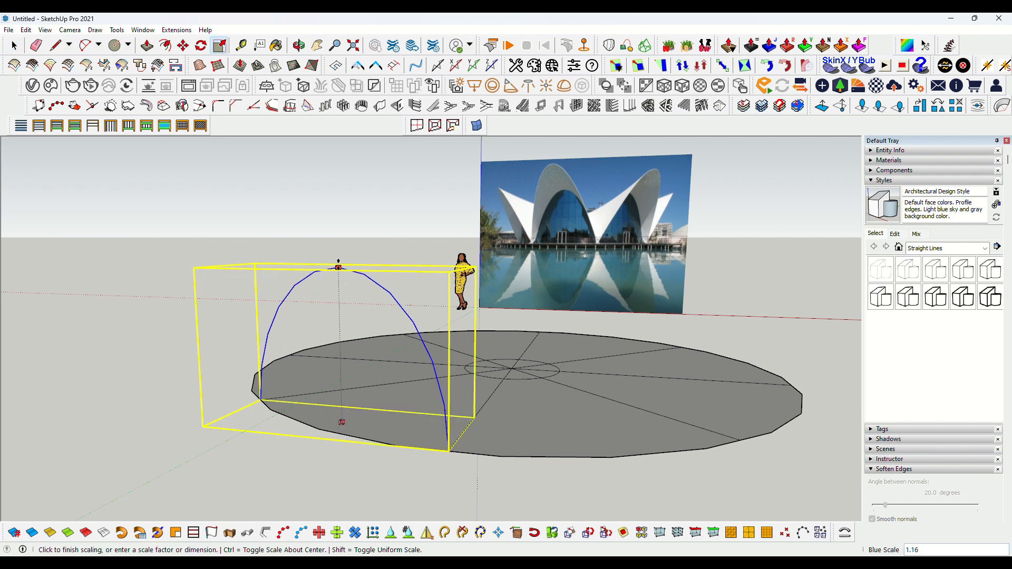
left_click(341, 220)
key("space")
left_click(138, 336)
mouse_move(213, 350)
middle_mouse_down()
mouse_move(357, 360)
mouse_move(163, 373)
mouse_move(203, 335)
middle_mouse_up()
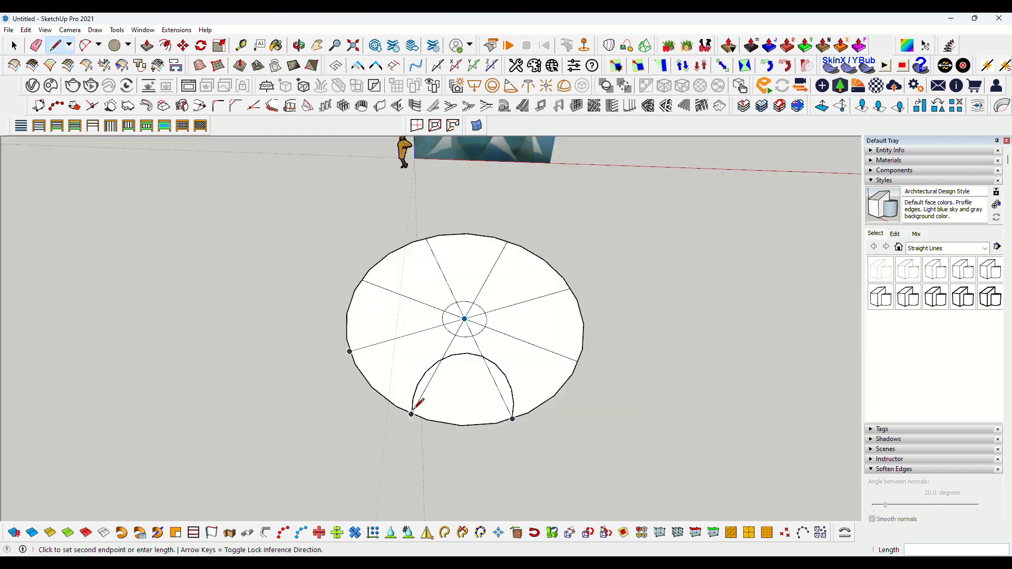
left_click(411, 413)
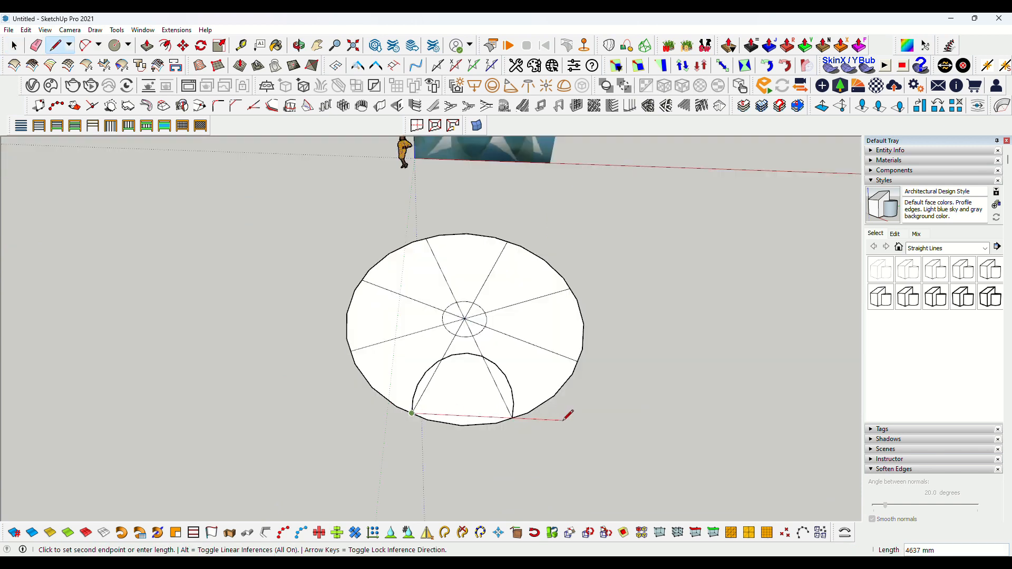
key("space")
middle_click_drag(464, 373, 406, 283)
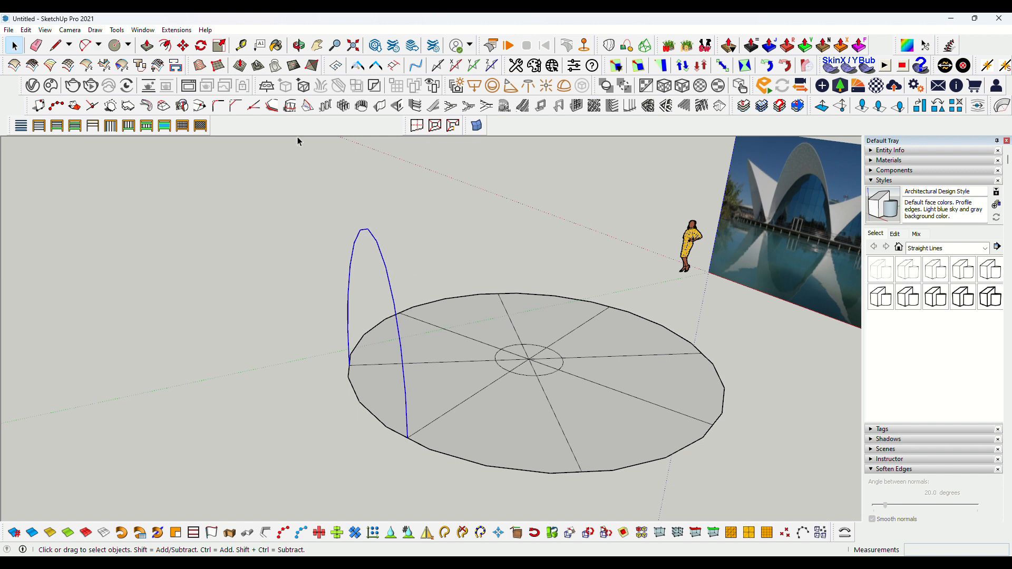
Rotate the arch about its base end so it leans outward from the circle
left_click(201, 46)
middle_click_drag(350, 406, 337, 367)
left_click(351, 386)
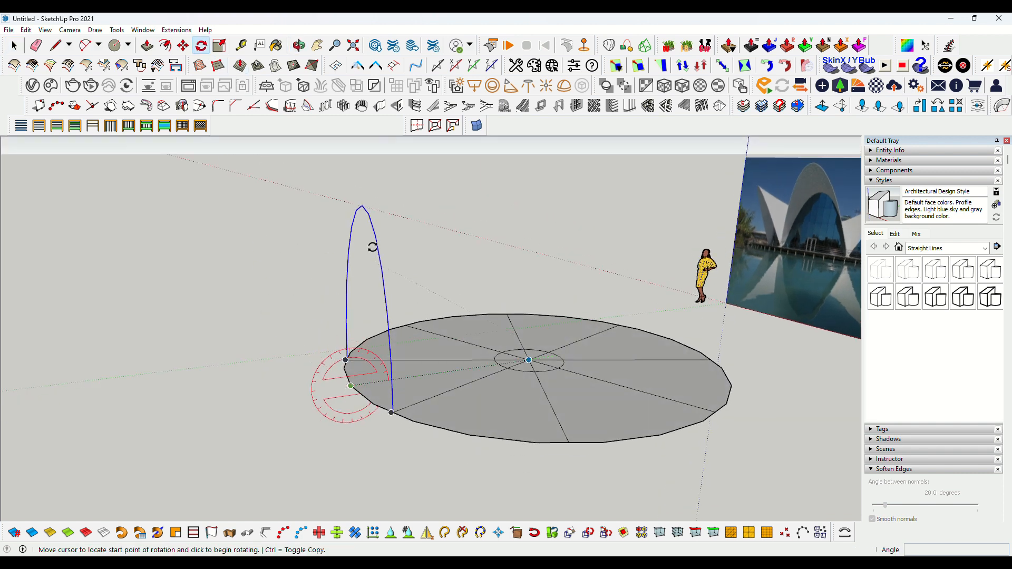
left_click(364, 207)
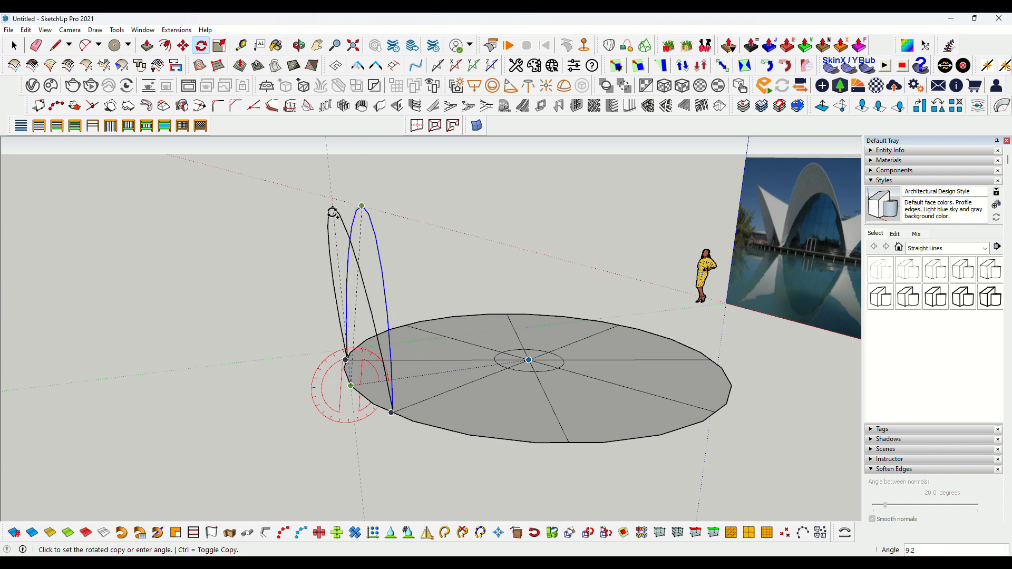
left_click(296, 218)
mouse_move(296, 217)
middle_mouse_down()
mouse_move(323, 248)
mouse_move(282, 219)
mouse_move(299, 214)
mouse_move(309, 244)
mouse_move(301, 215)
middle_mouse_up()
Scale the leaning arc upward by about 1.43 to lengthen it
key("s")
left_click_drag(328, 207, 324, 152)
middle_click_drag(323, 151, 367, 214)
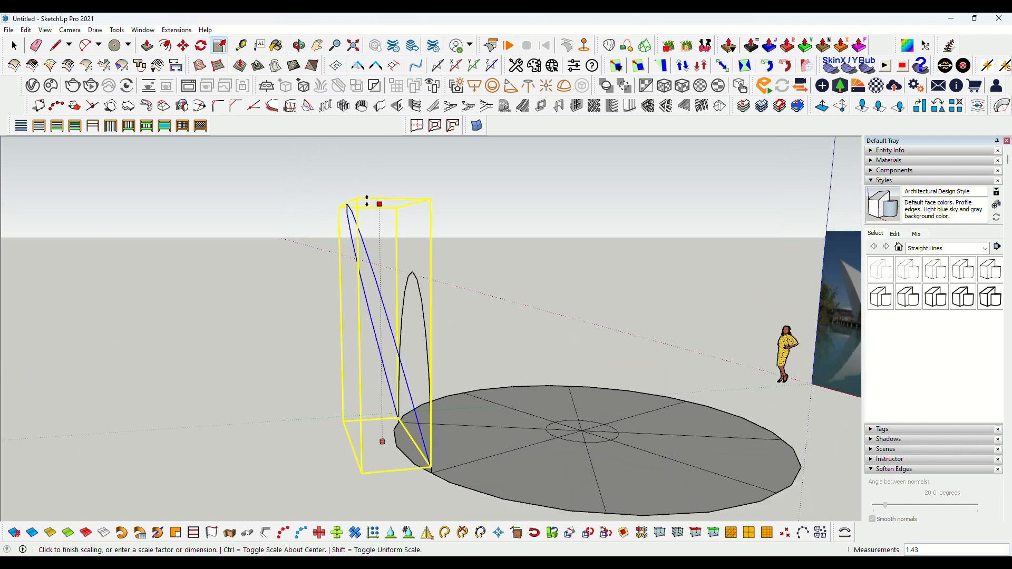
left_click(363, 181)
key("space")
left_click(328, 286)
middle_click_drag(328, 287, 514, 327)
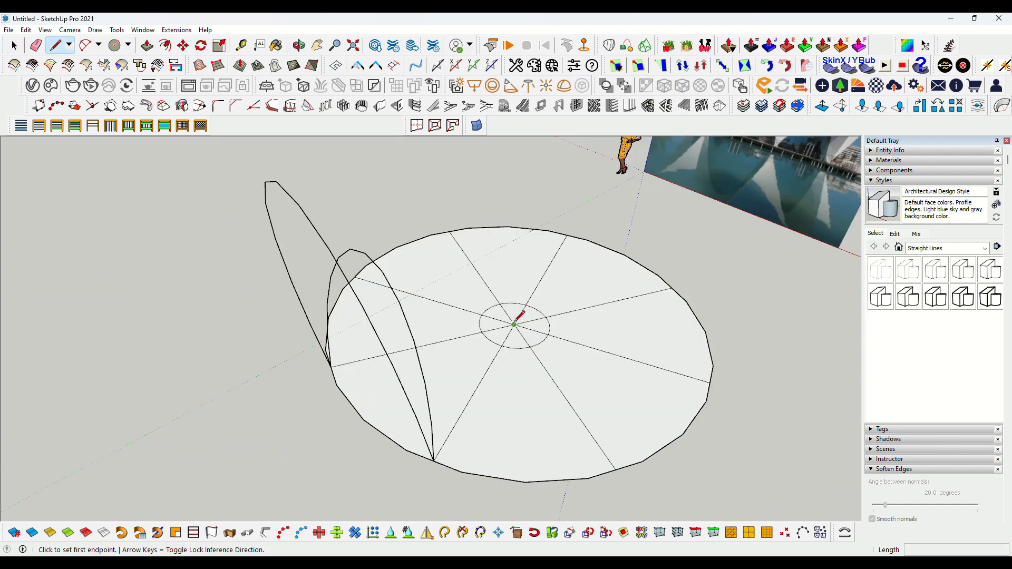
Draw a radial line from the circle's centre outward past the arch's base
key("l")
left_click(514, 325)
left_click(247, 493)
key("space")
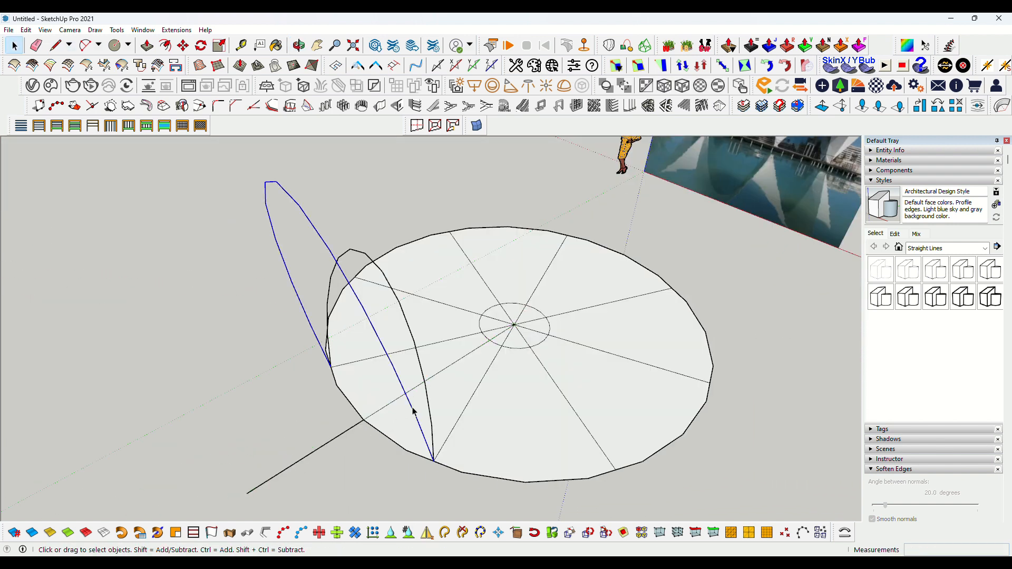
Move a copy of the leaning arc outward along the radial line and erase the stray segment
key("m")
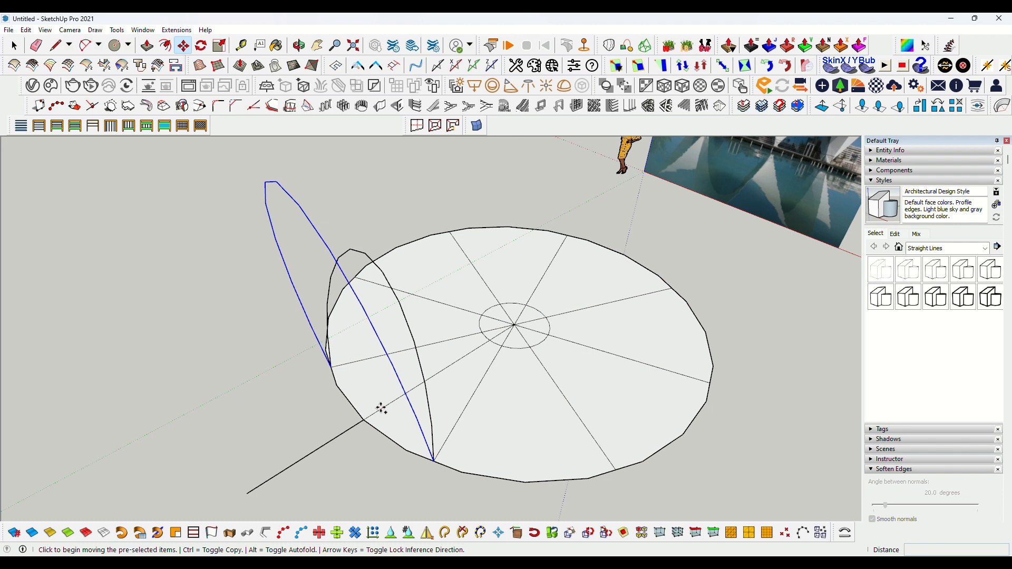
left_click(381, 409)
key("ctrl")
left_click(367, 418)
key("e")
left_click_drag(316, 209, 317, 211)
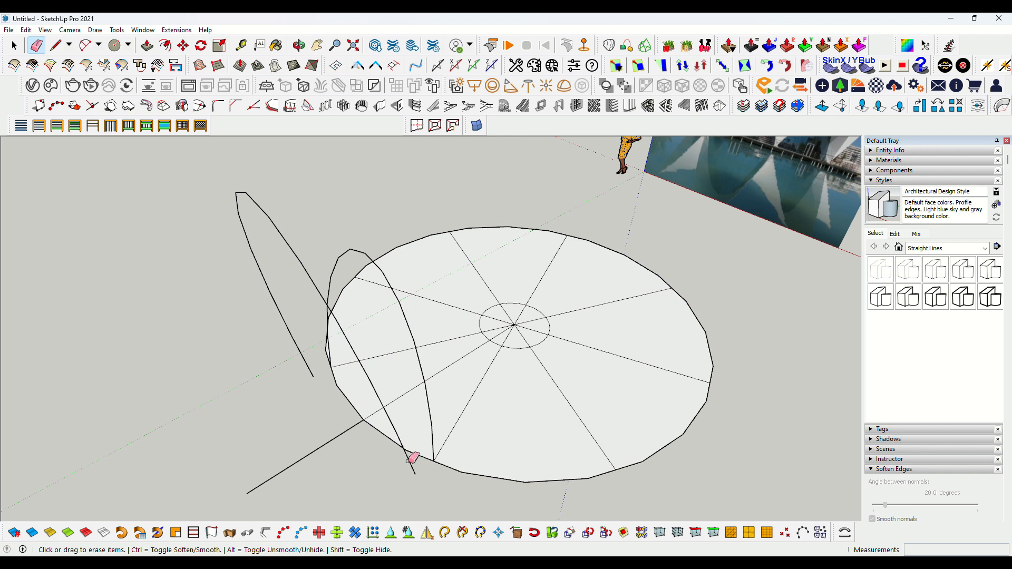
Join the base ends of the outer and inner arcs with short connecting lines
key("l")
left_click(433, 462)
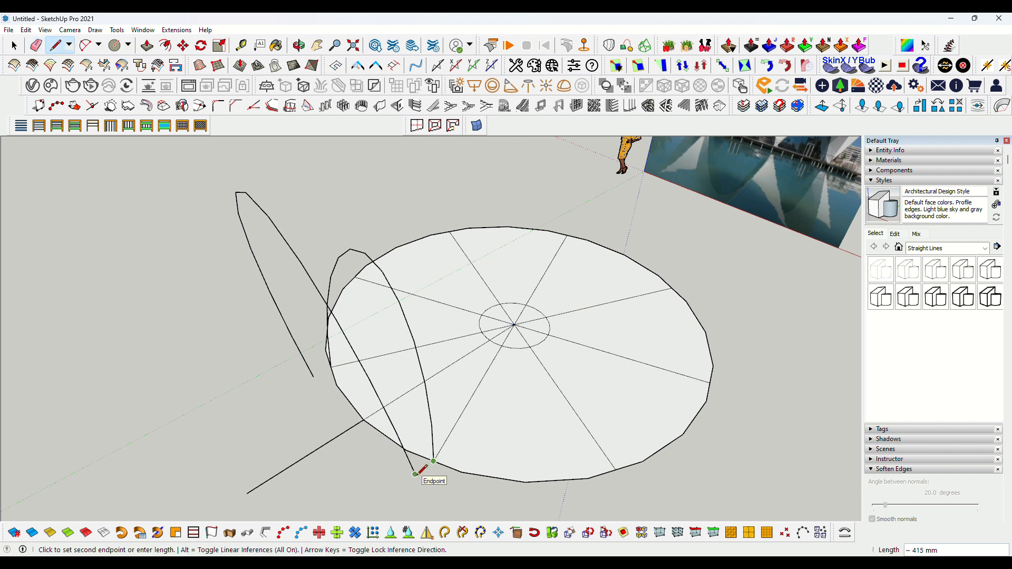
left_click(416, 474)
left_click(329, 367)
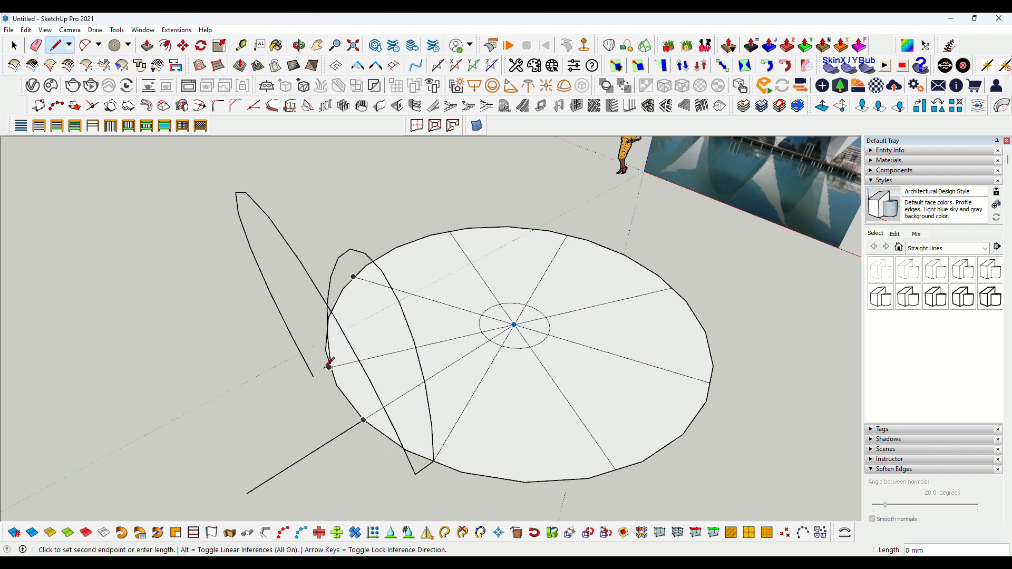
left_click(313, 377)
key("space")
Delete the radial line and draw a base line closing the inner arch into a face
middle_click_drag(253, 430, 343, 407)
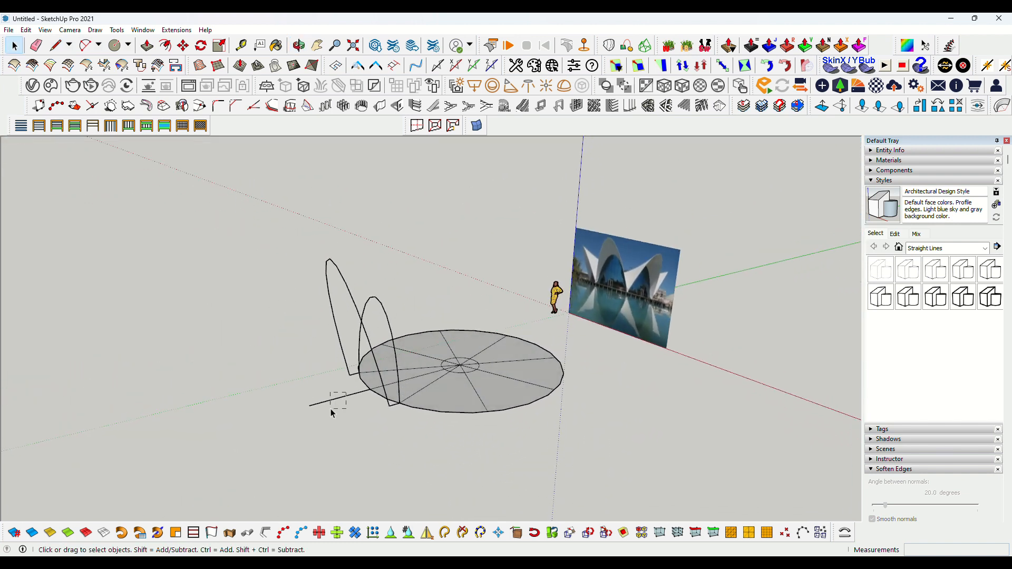
key("Delete")
scroll(359, 345, "up", 3)
middle_click_drag(359, 346, 293, 377)
key("l")
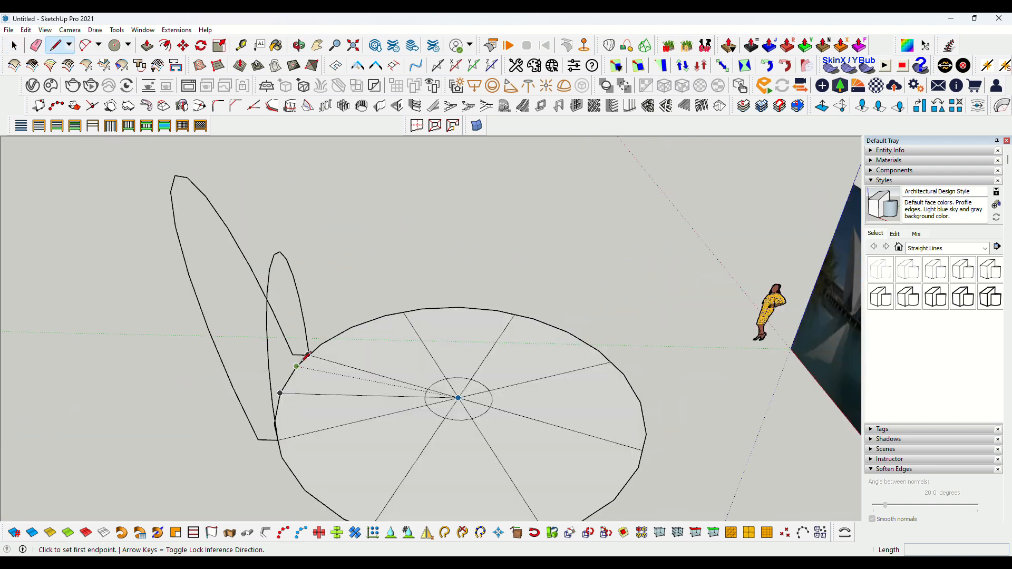
left_click(308, 355)
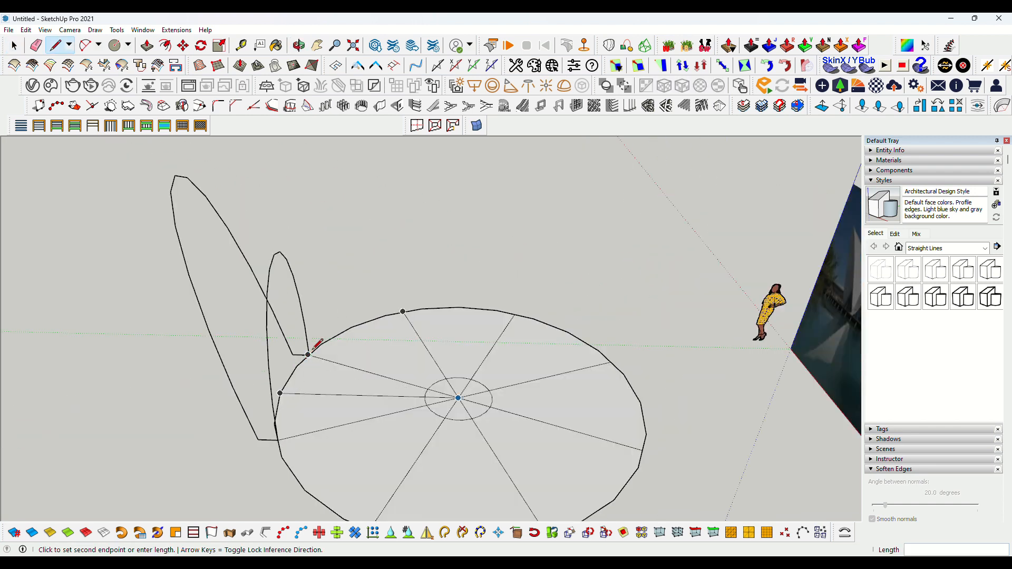
left_click(276, 440)
key("space")
Group the inner arch face with its edges and convert the group into a component
scroll(278, 359, "down", 1)
double_click(289, 352)
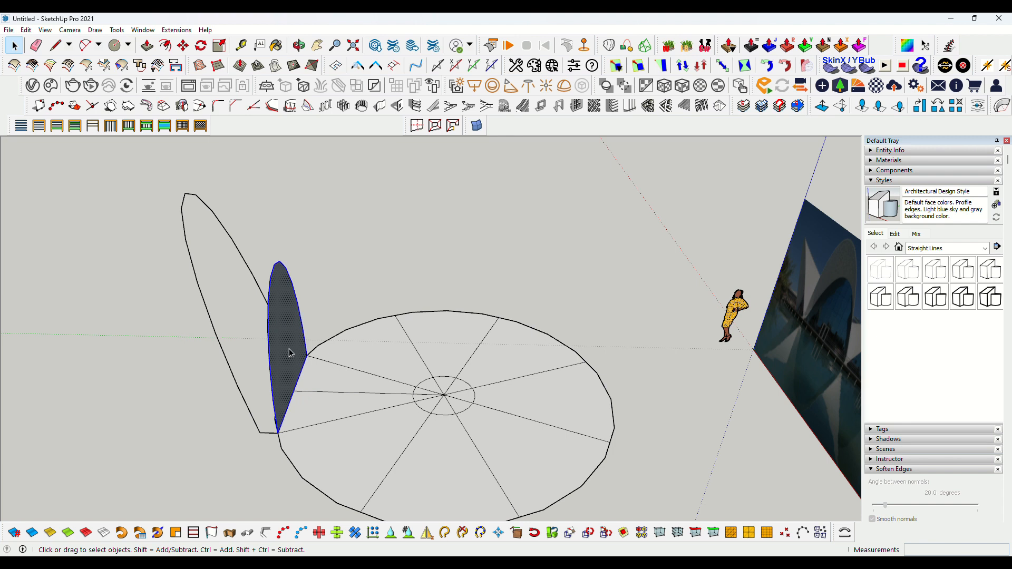
right_click(290, 352)
left_click(316, 299)
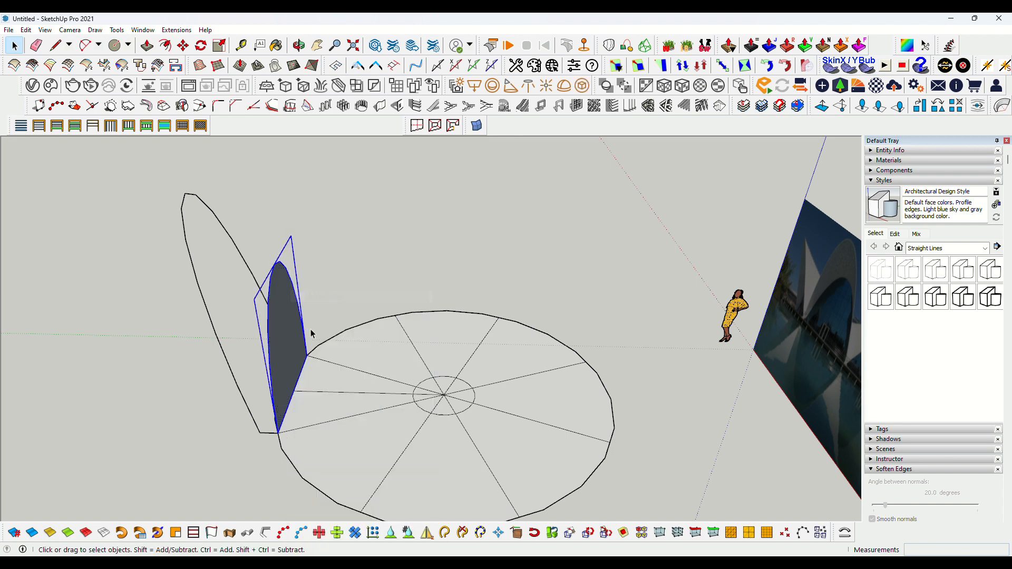
right_click(284, 361)
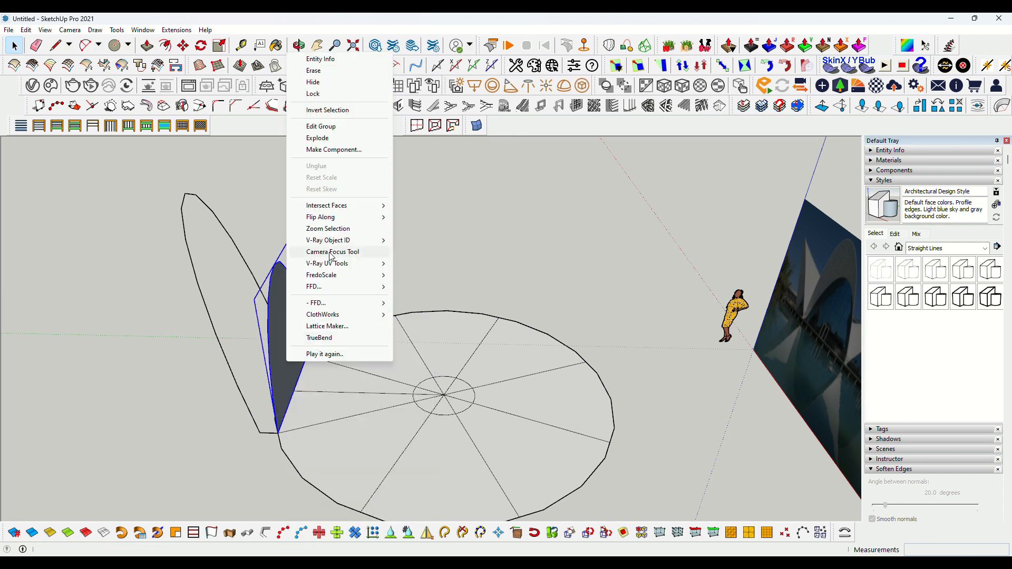
left_click(338, 151)
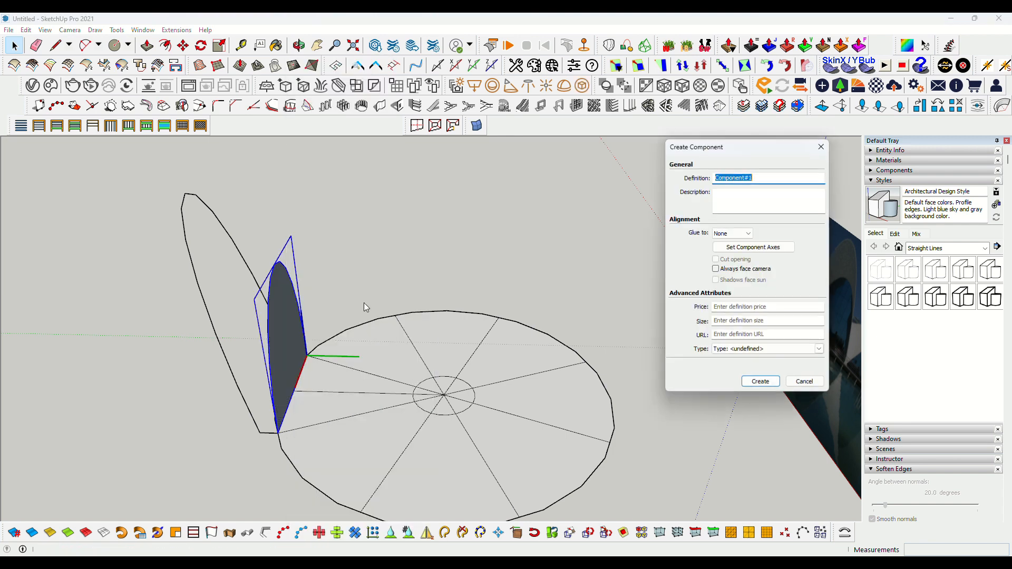
left_click(753, 388)
Open the component and push/pull the arch face into a solid vault
double_click(293, 363)
key("l")
left_click_drag(289, 376, 448, 401)
middle_click_drag(466, 358, 242, 355)
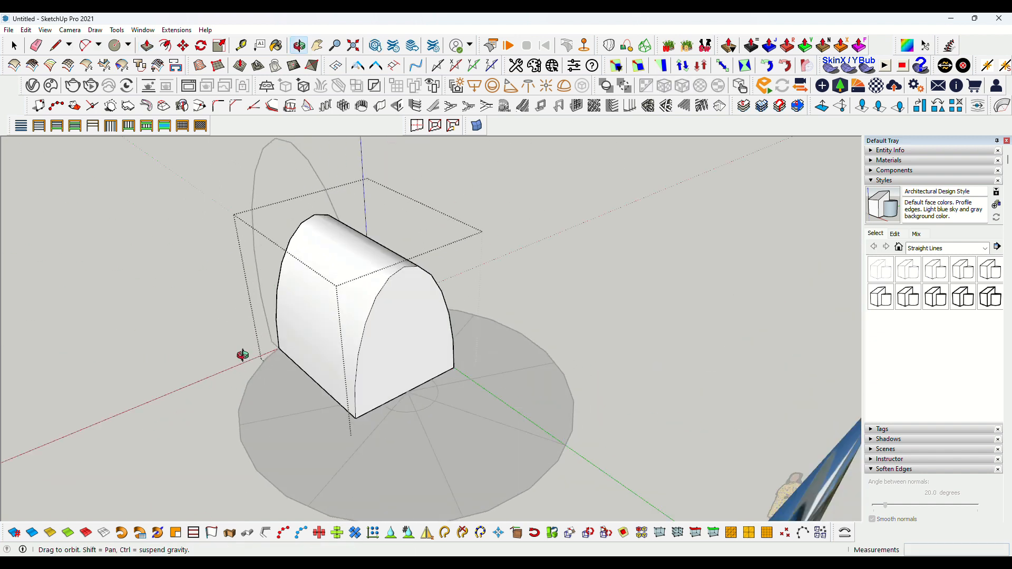
Scale the vault's front arch face about its centre to 0.50 width and 0.63 height, tapering the petal
key("space")
left_click(403, 341)
scroll(403, 341, "up", 2)
key("s")
left_click(322, 271)
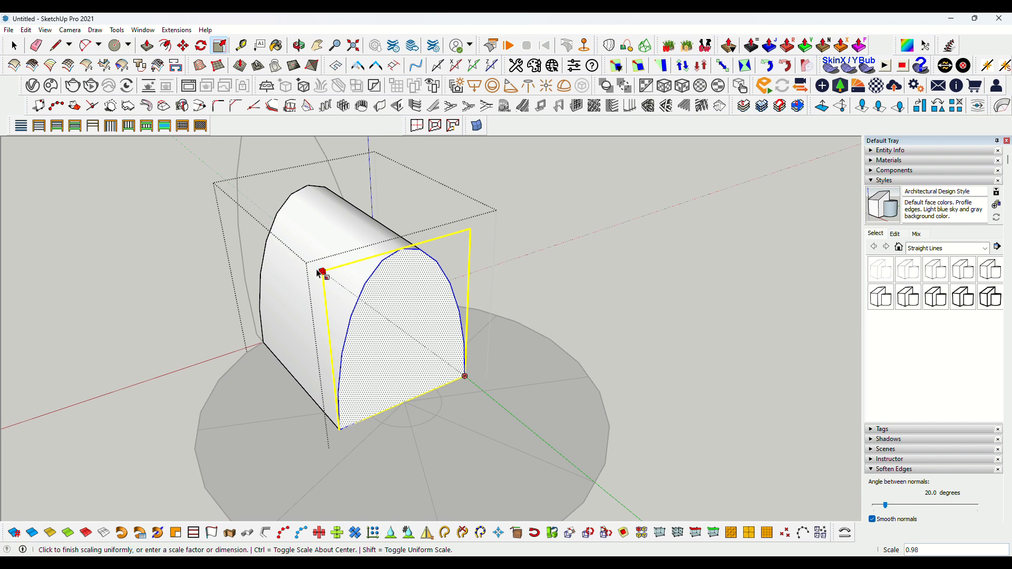
key("Escape")
left_click(328, 357)
key("ctrl")
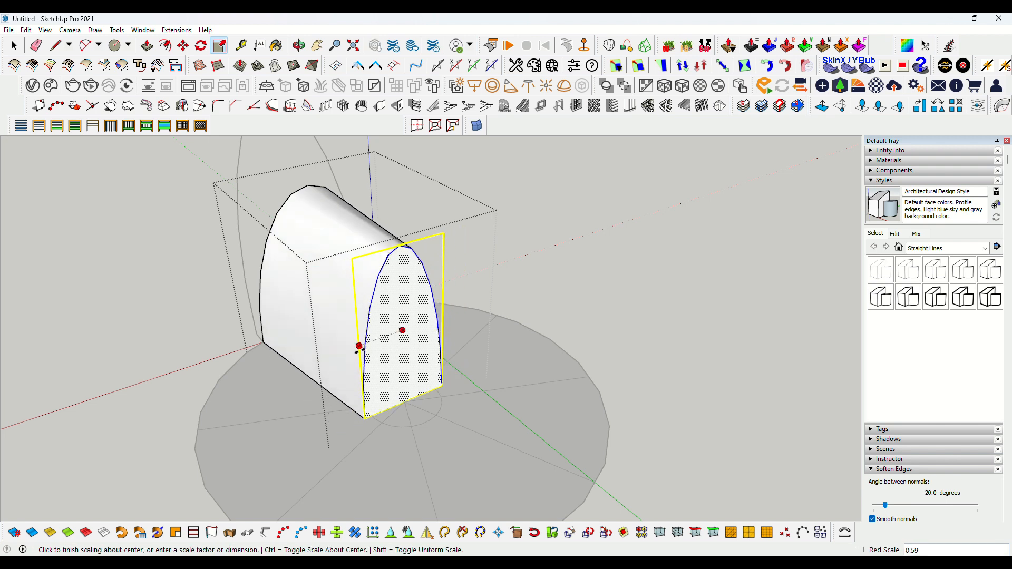
scroll(370, 347, "up", 2)
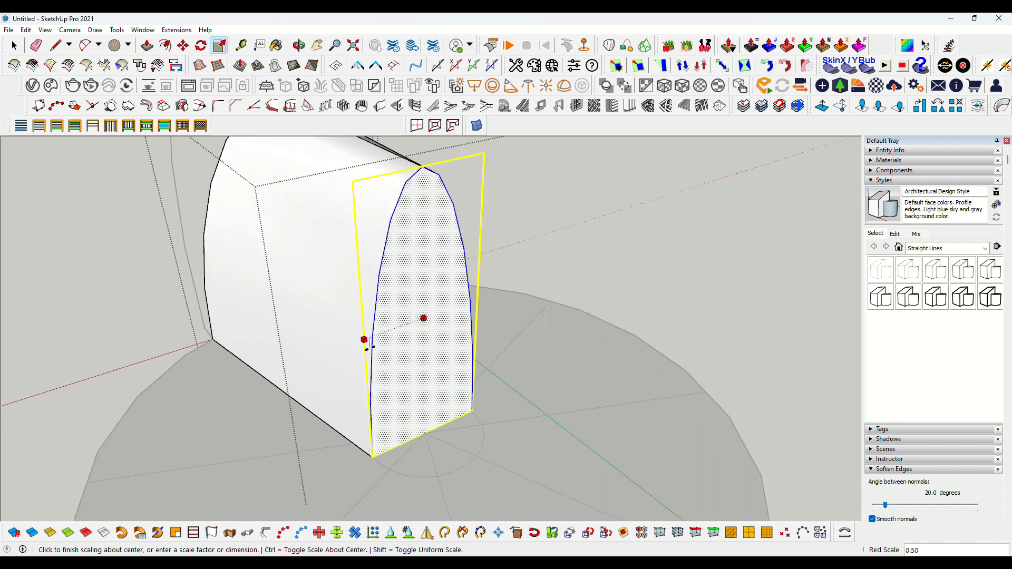
left_click(370, 346)
scroll(371, 346, "down", 2)
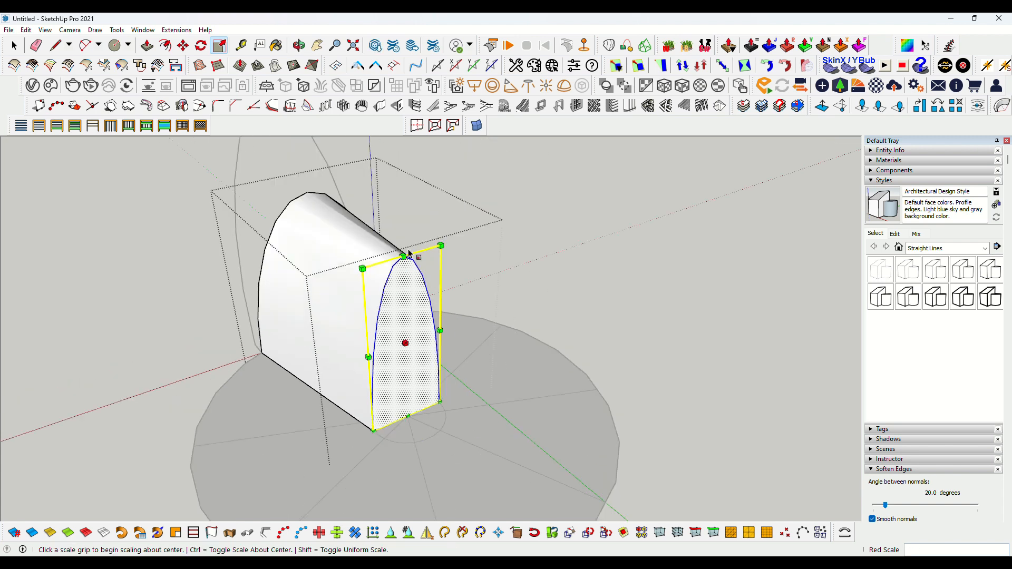
left_click(404, 257)
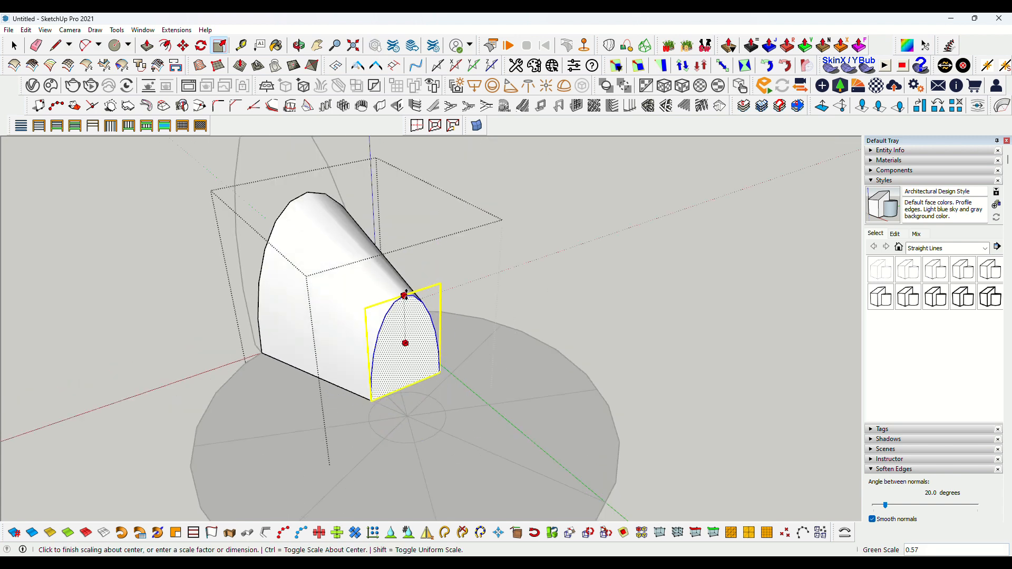
key("ctrl")
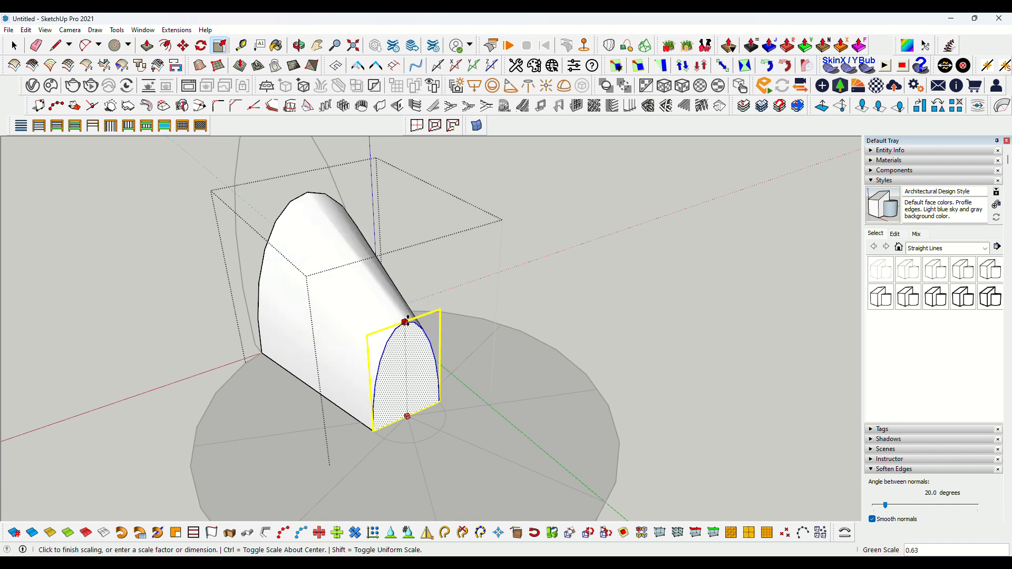
left_click(407, 318)
Exit the component and rotate-copy the petal 45° about the base centre, arraying seven copies around the circle
middle_click_drag(408, 318, 482, 293)
key("space")
left_click(194, 380)
left_click(352, 353)
middle_click_drag(417, 340, 366, 365)
left_click(205, 48)
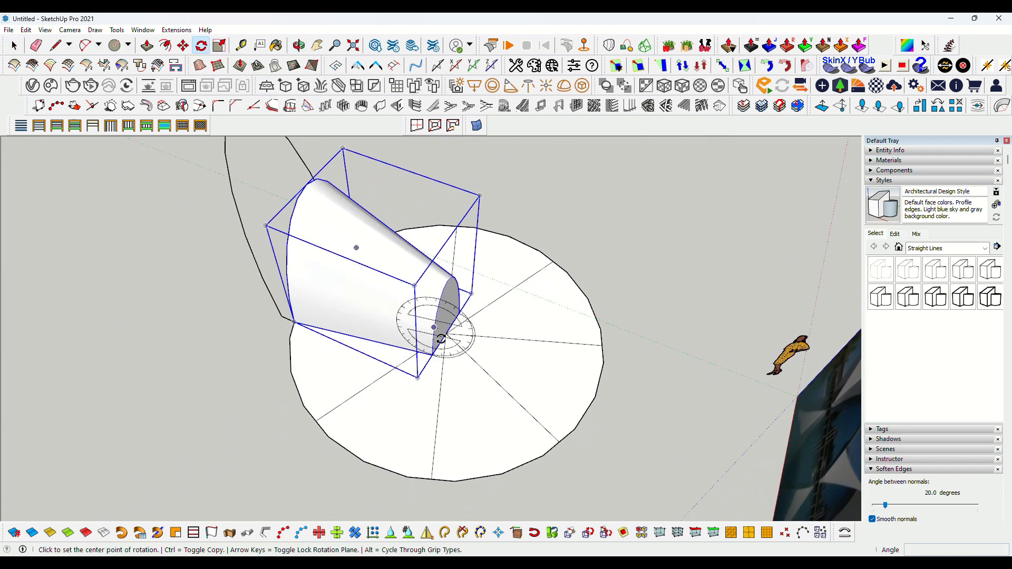
left_click(446, 335)
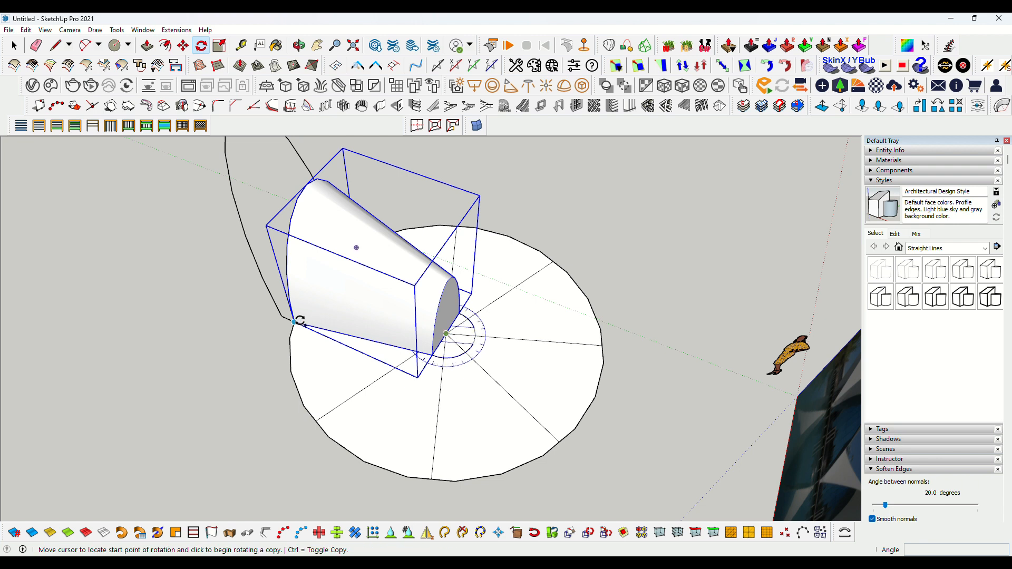
left_click(294, 322)
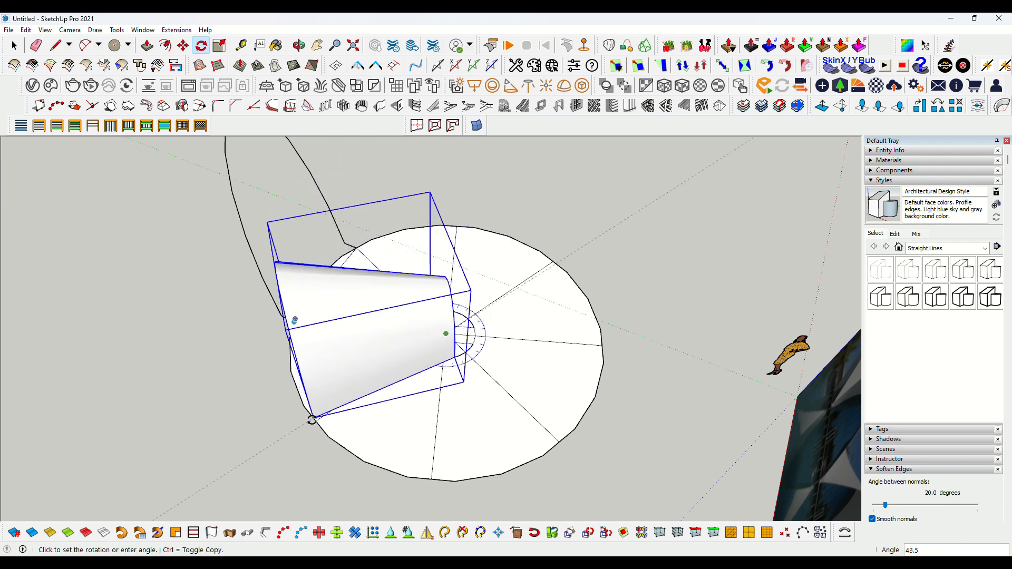
key("ctrl")
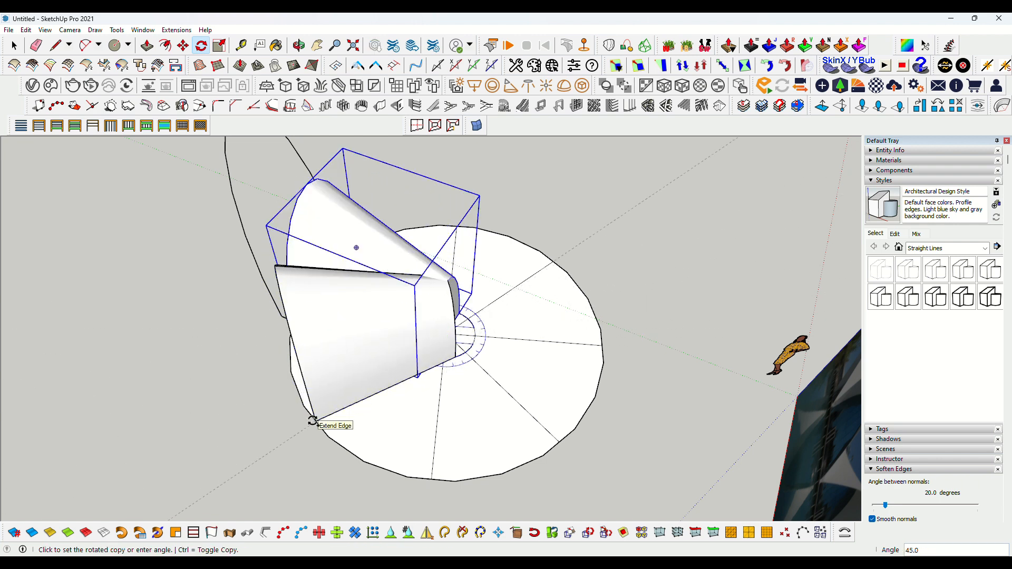
middle_click_drag(313, 421, 623, 350)
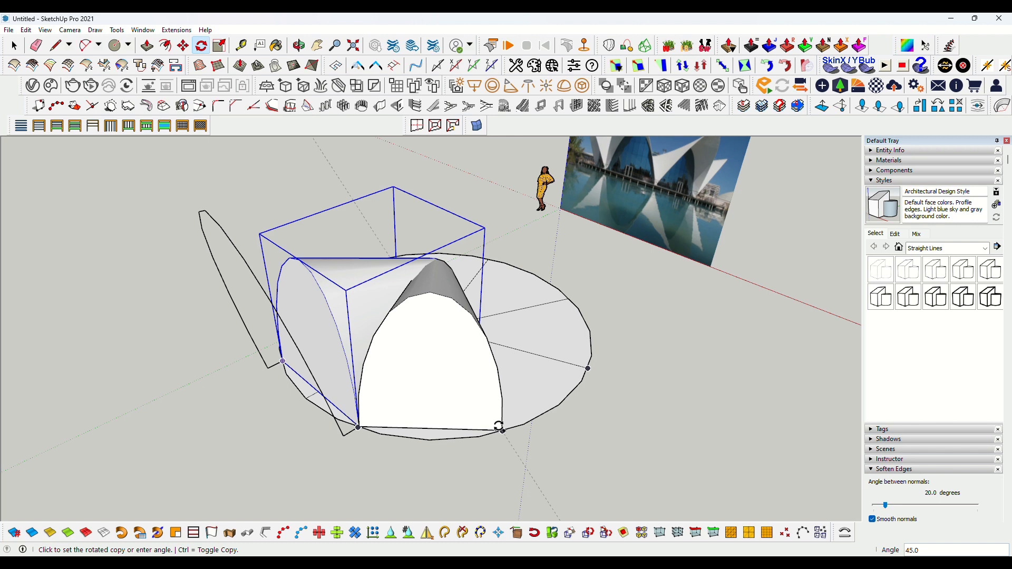
left_click(498, 426)
type("x7")
key("Return")
Split two overlapping petal components against each other with the Split solid tool
key("space")
scroll(495, 311, "down", 3)
middle_click_drag(495, 312, 434, 266)
left_click(518, 389)
scroll(477, 226, "up", 3)
middle_click_drag(477, 226, 384, 402)
left_click(384, 402)
key("ctrl+shift+s")
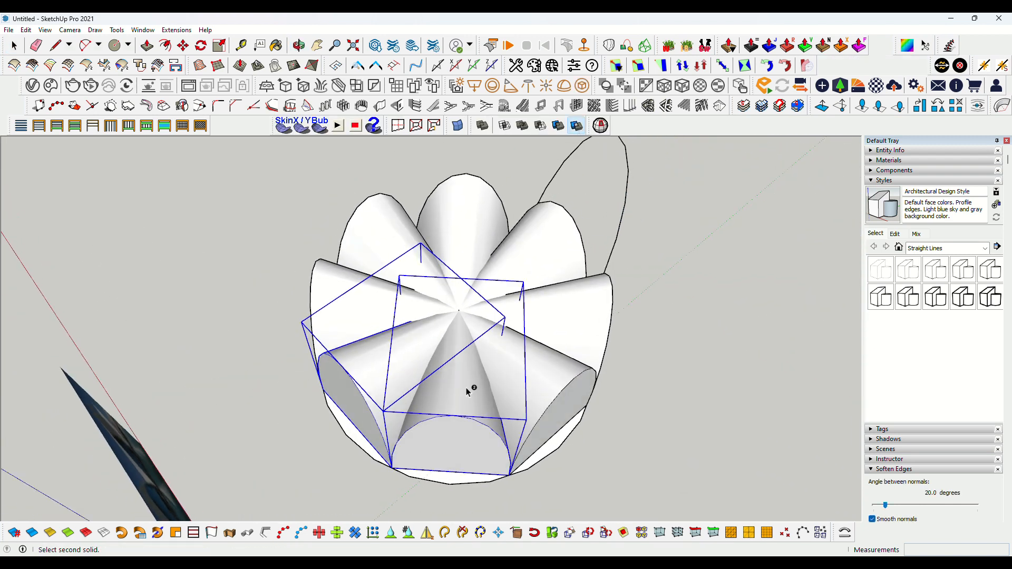
left_click(533, 298)
middle_click_drag(538, 368, 526, 262)
left_click(559, 126)
left_click(545, 311)
key("space")
Check the selected petal with Solid Inspector and fix all its solid errors
left_click(506, 402)
left_click(601, 127)
left_click(283, 416)
left_click(300, 126)
Split the next pair of overlapping petals with the Split tool
left_click(577, 126)
left_click(582, 322)
middle_click_drag(583, 321, 469, 422)
left_click(465, 441)
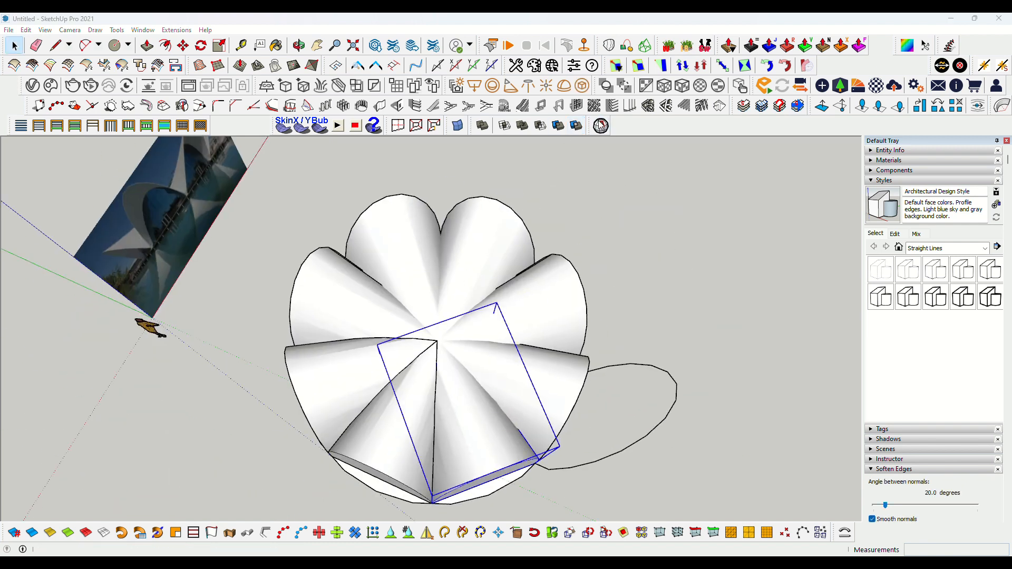
Run Solid Inspector again and fix all reported errors
left_click(601, 126)
left_click(283, 417)
left_click(319, 120)
Split another overlapping petal pair and recheck the solids with Solid Inspector
left_click(575, 127)
left_click(546, 373)
middle_click_drag(547, 374, 465, 402)
key("space")
left_click(465, 403)
left_click(601, 125)
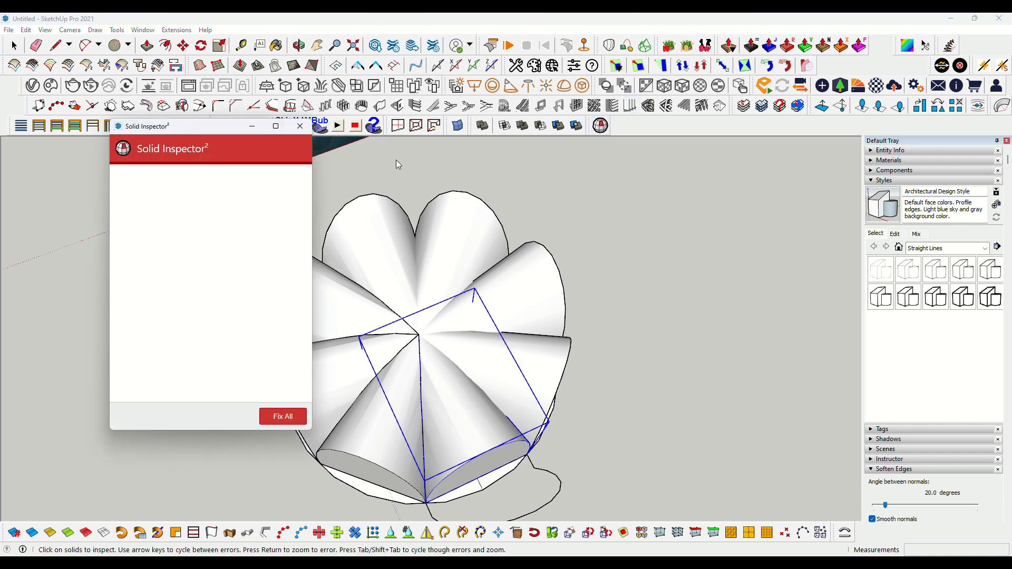
left_click(295, 141)
left_click(532, 352)
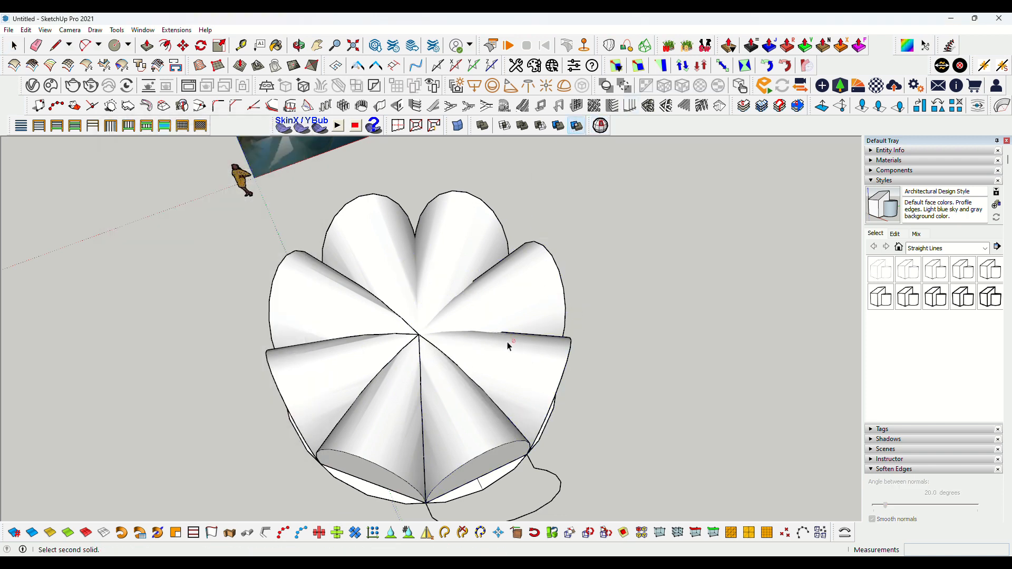
middle_click_drag(533, 352, 369, 350)
key("space")
left_click(418, 403)
left_click(601, 126)
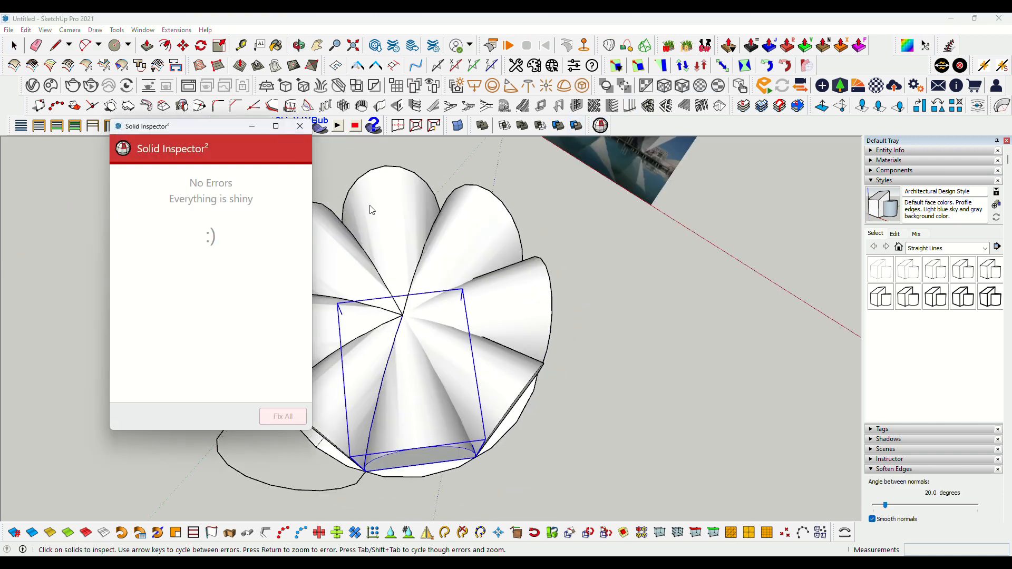
Split the following petal pair and inspect the result with Solid Inspector
left_click(576, 129)
left_click(485, 361)
middle_click_drag(485, 360, 418, 368)
key("space")
left_click(418, 369)
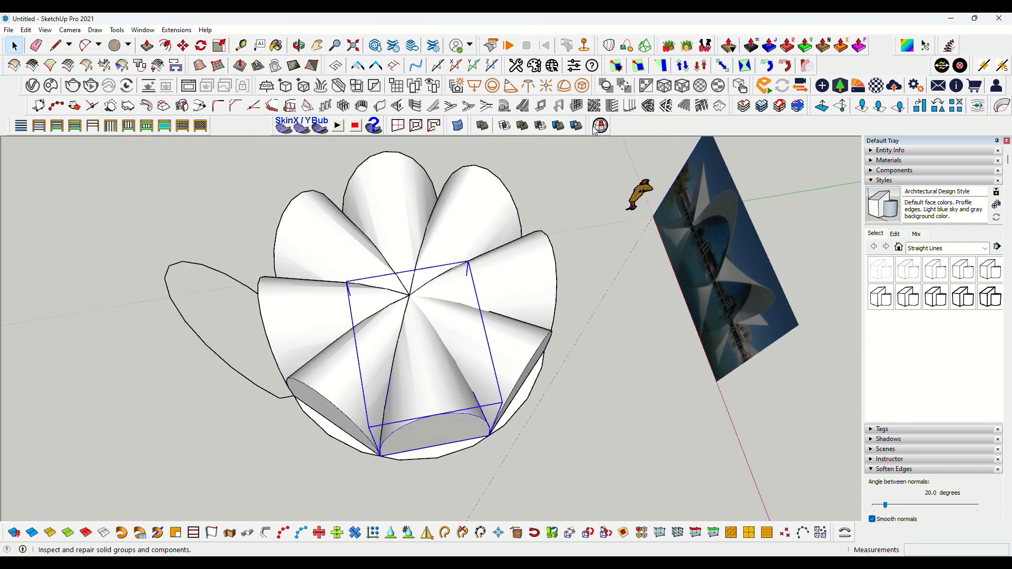
left_click(601, 127)
left_click(298, 180)
Split two more overlapping petals and check them with Solid Inspector before closing it
left_click(577, 128)
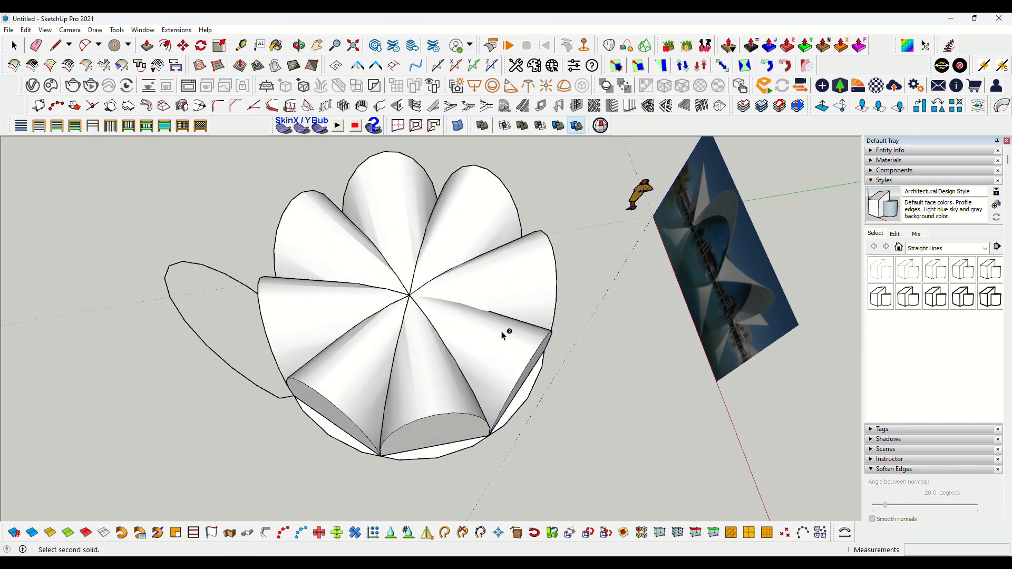
left_click(521, 268)
middle_click_drag(521, 268, 372, 365)
key("space")
left_click(371, 366)
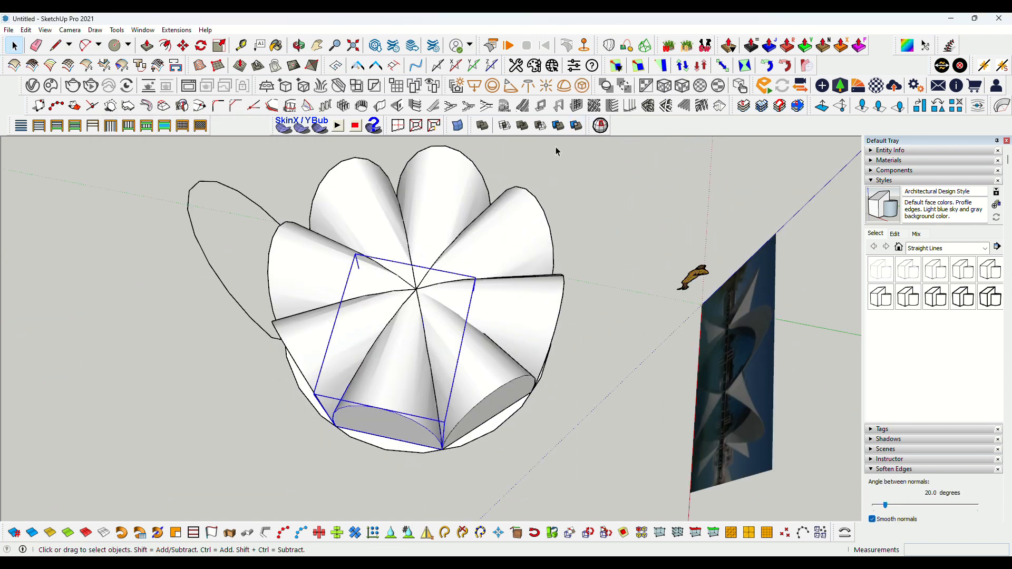
key("space")
left_click(486, 364)
left_click(601, 127)
left_click(276, 179)
left_click(303, 126)
Split the last overlapping petal pair
left_click(577, 127)
left_click(507, 304)
middle_click_drag(514, 270, 404, 345)
key("space")
left_click(538, 364)
middle_click_drag(537, 364, 420, 350)
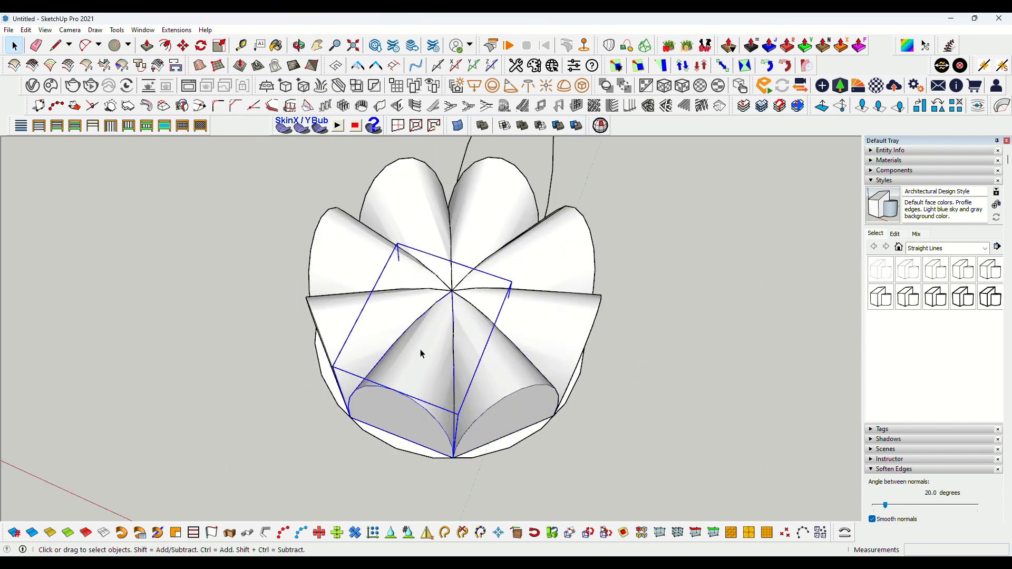
left_click(578, 127)
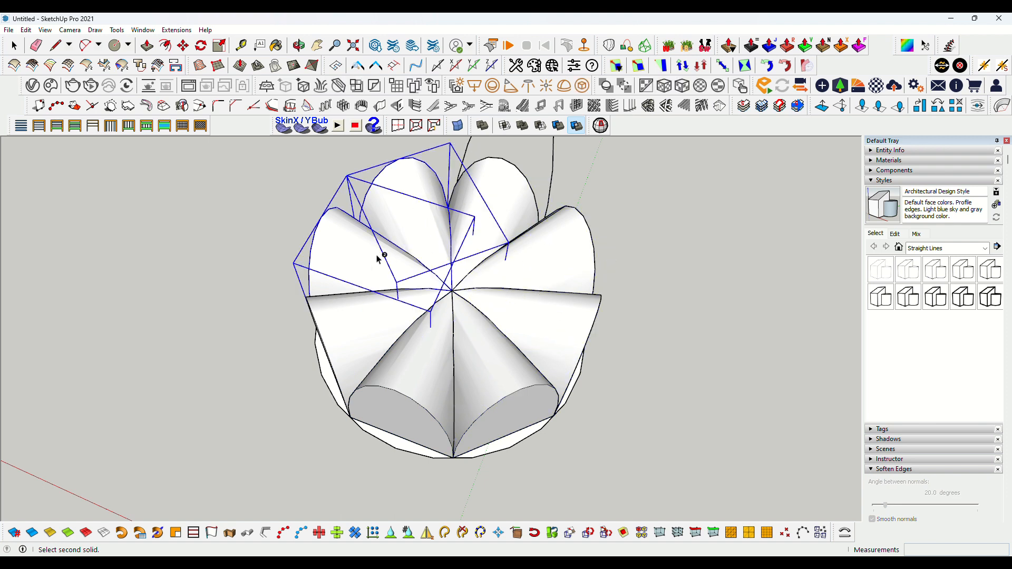
key("space")
Select all the petal pieces and explode them
middle_click_drag(205, 403, 438, 361)
right_click(446, 363)
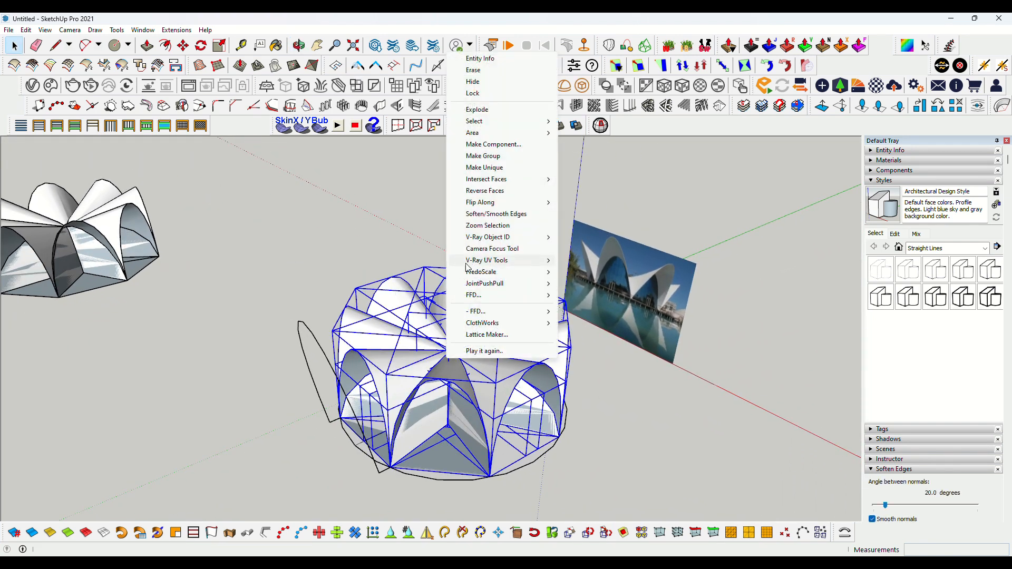
left_click(496, 109)
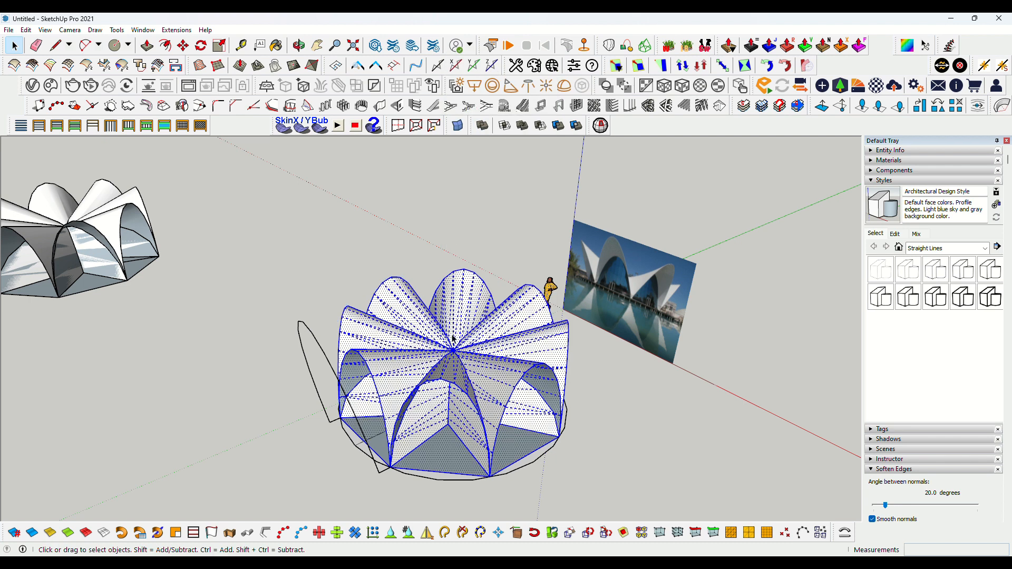
Delete the overlapping inner petal pieces at the shell's centre
left_click(448, 368)
scroll(448, 368, "up", 3)
mouse_move(448, 368)
middle_mouse_down()
mouse_move(414, 355)
mouse_move(445, 349)
middle_mouse_up()
key("Delete")
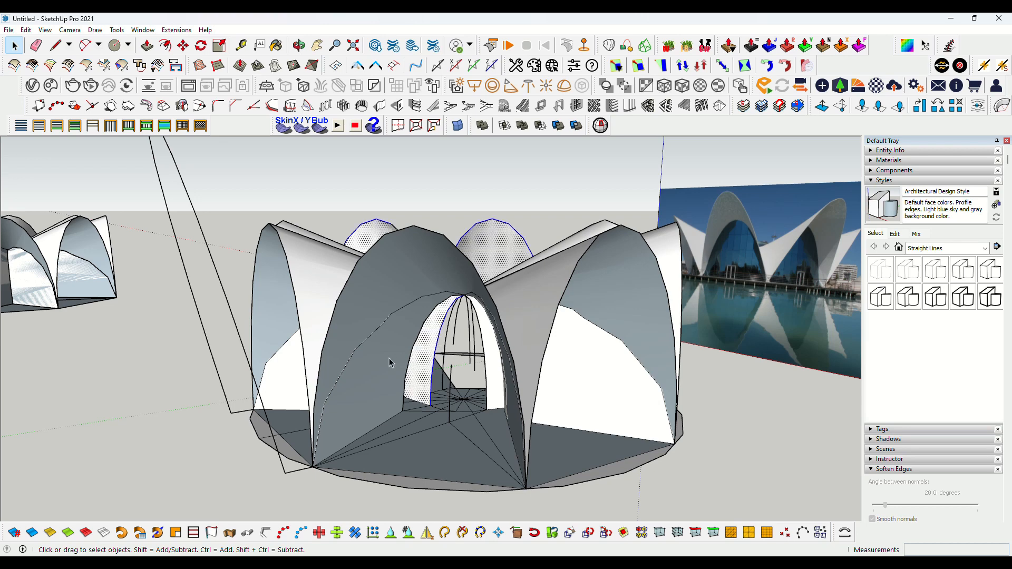
Orbit and zoom around and inside the shell to examine the petal intersections
scroll(388, 359, "up", 5)
middle_click_drag(407, 360, 560, 377)
scroll(321, 378, "down", 3)
middle_click_drag(321, 377, 323, 296)
scroll(481, 329, "up", 3)
scroll(271, 316, "down", 3)
scroll(257, 320, "up", 3)
middle_click_drag(257, 319, 280, 330)
scroll(285, 331, "up", 3)
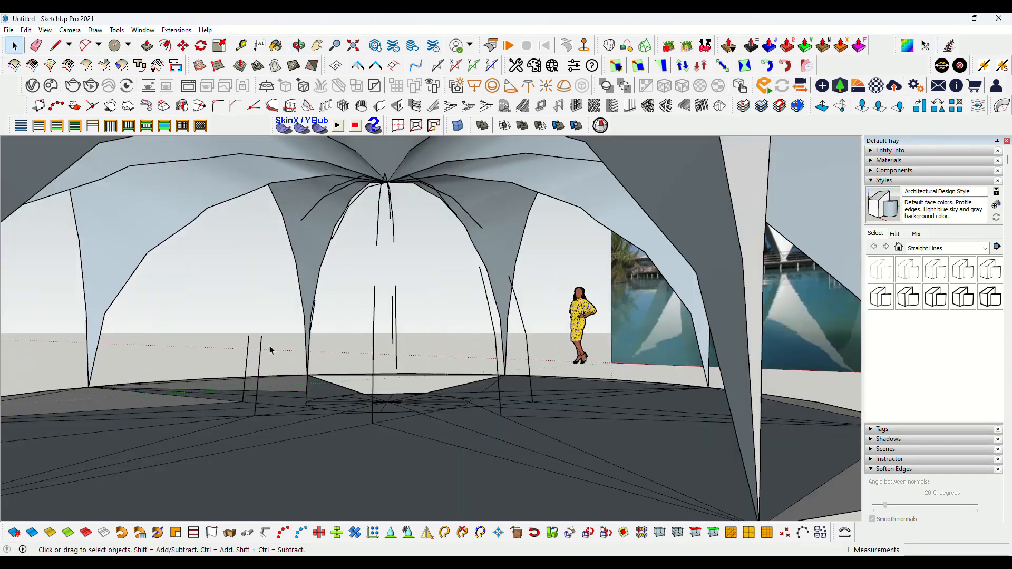
scroll(390, 355, "up", 2)
middle_click_drag(406, 174, 468, 207)
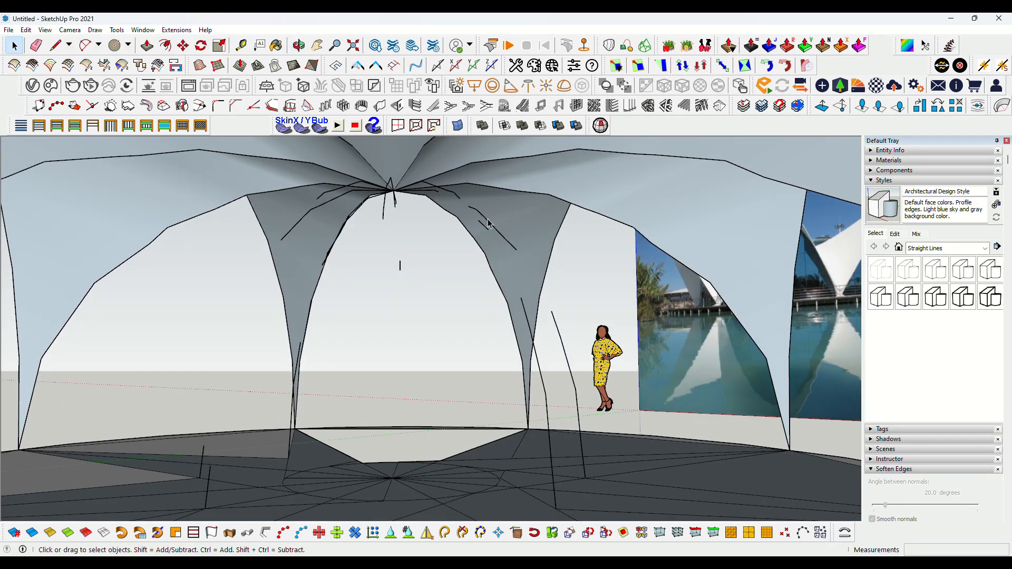
scroll(487, 221, "down", 5)
scroll(412, 217, "up", 5)
middle_click_drag(428, 286, 369, 204)
scroll(538, 305, "down", 5)
scroll(589, 298, "up", 5)
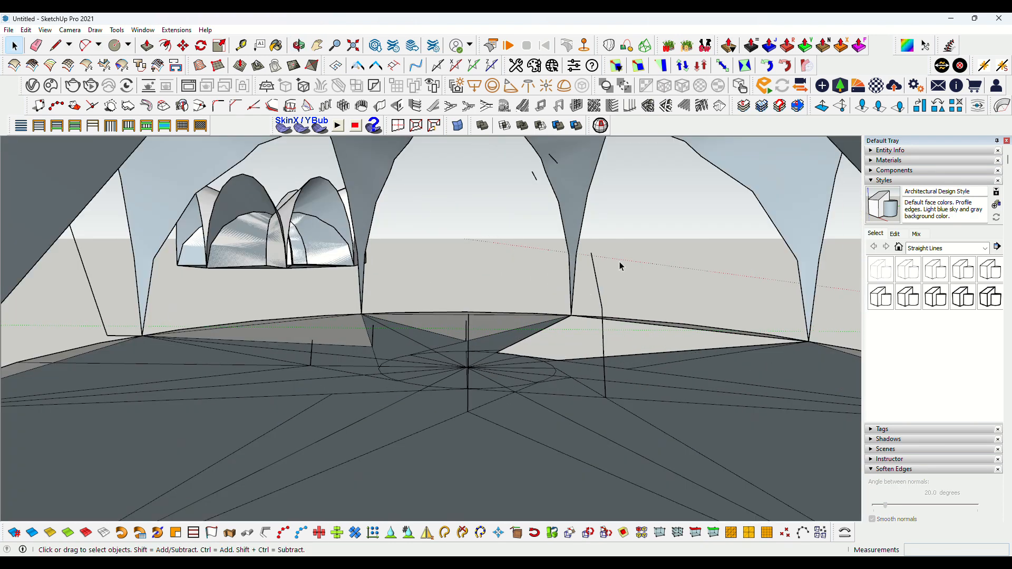
Delete leftover stray edges inside the shell
key("Delete")
scroll(401, 312, "down", 8)
triple_click(455, 173)
key("Return")
scroll(501, 243, "up", 5)
scroll(490, 232, "down", 2)
left_click(460, 206)
scroll(460, 206, "down", 6)
middle_click_drag(464, 221, 512, 372)
scroll(475, 333, "up", 4)
middle_click_drag(360, 323, 330, 329)
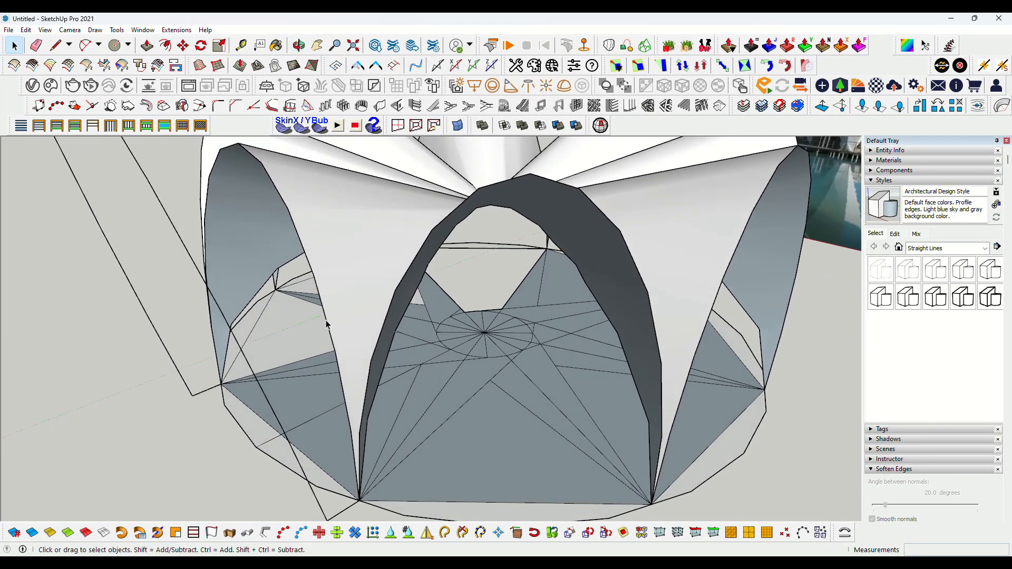
Select a petal's arched opening edge and generate a soap skin surface with 10 divisions
left_click(327, 322)
scroll(326, 322, "down", 3)
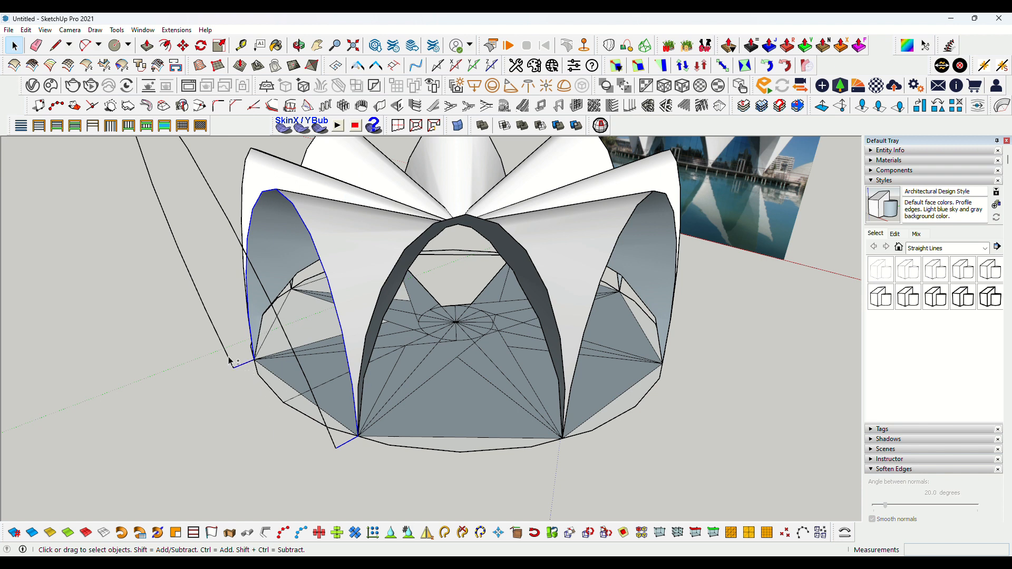
left_click(282, 129)
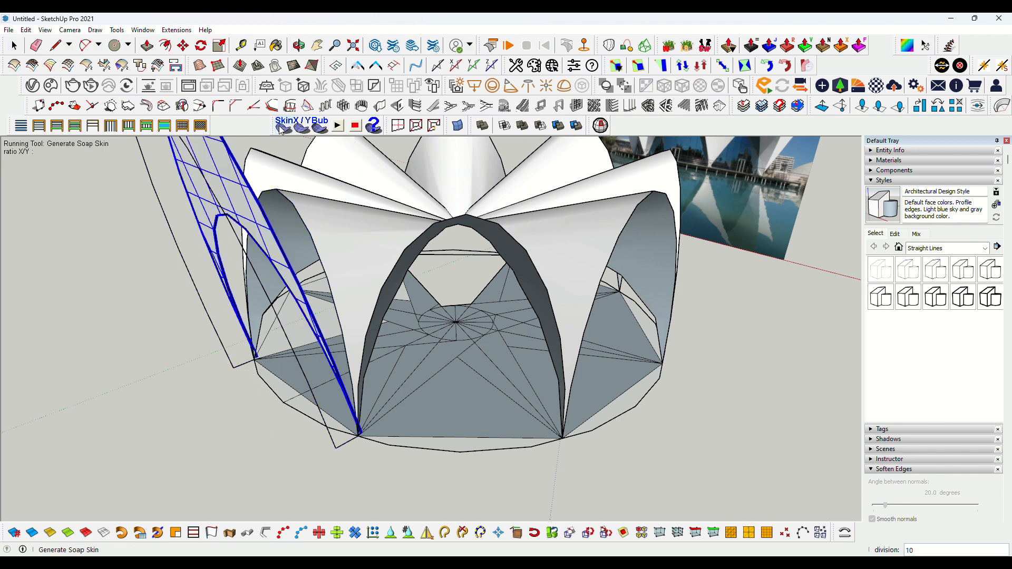
key("Return")
Orbit around the shell to examine the new soap skin surface
scroll(456, 417, "down", 4)
middle_click_drag(471, 423, 416, 377)
scroll(418, 395, "down", 2)
scroll(429, 317, "up", 3)
middle_click_drag(429, 313, 448, 295)
scroll(353, 348, "down", 2)
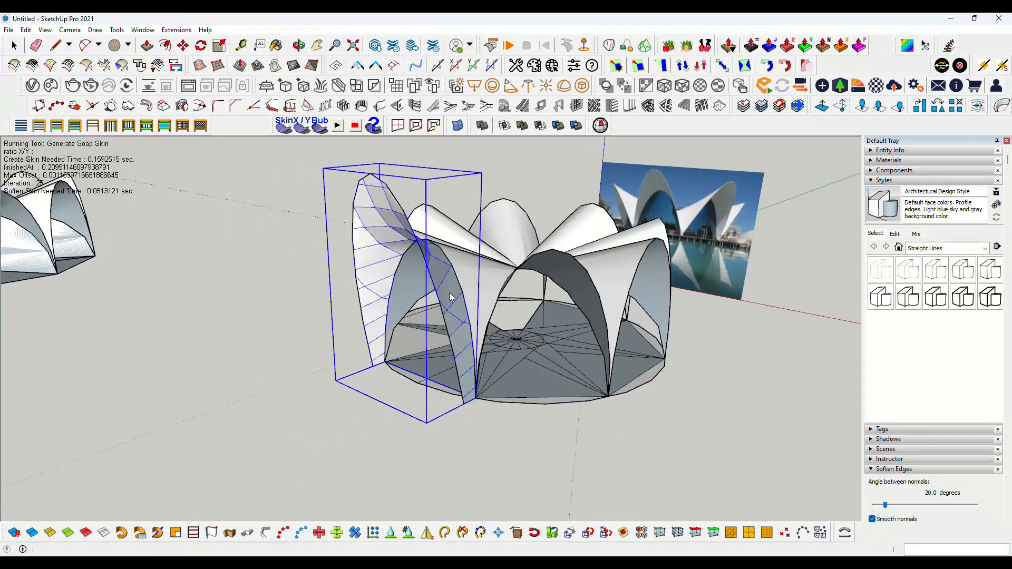
scroll(448, 296, "up", 3)
middle_click_drag(400, 370, 419, 226)
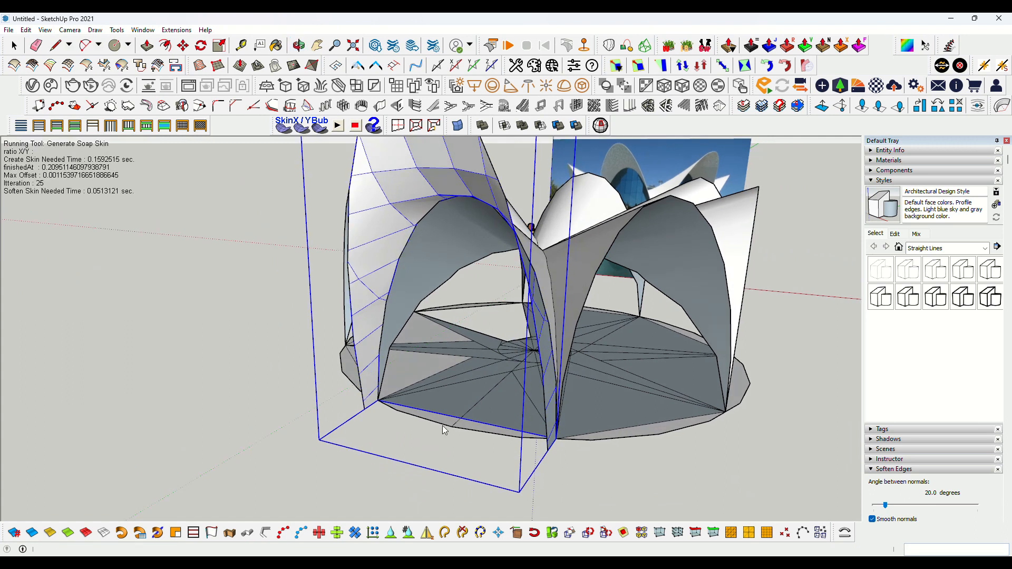
scroll(443, 426, "up", 3)
key("space")
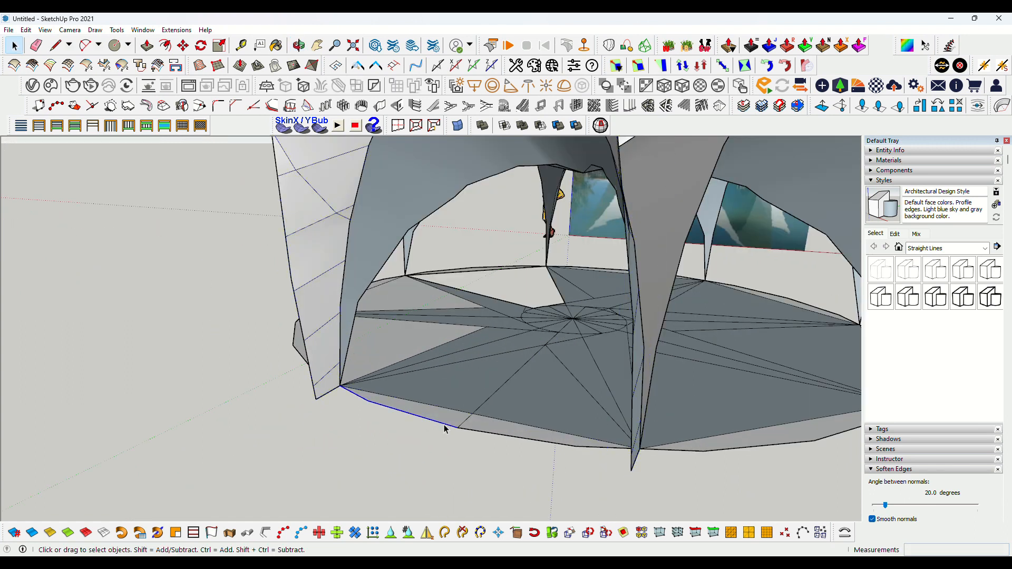
middle_click_drag(490, 436, 546, 443)
scroll(482, 315, "up", 2)
middle_click_drag(481, 316, 441, 273)
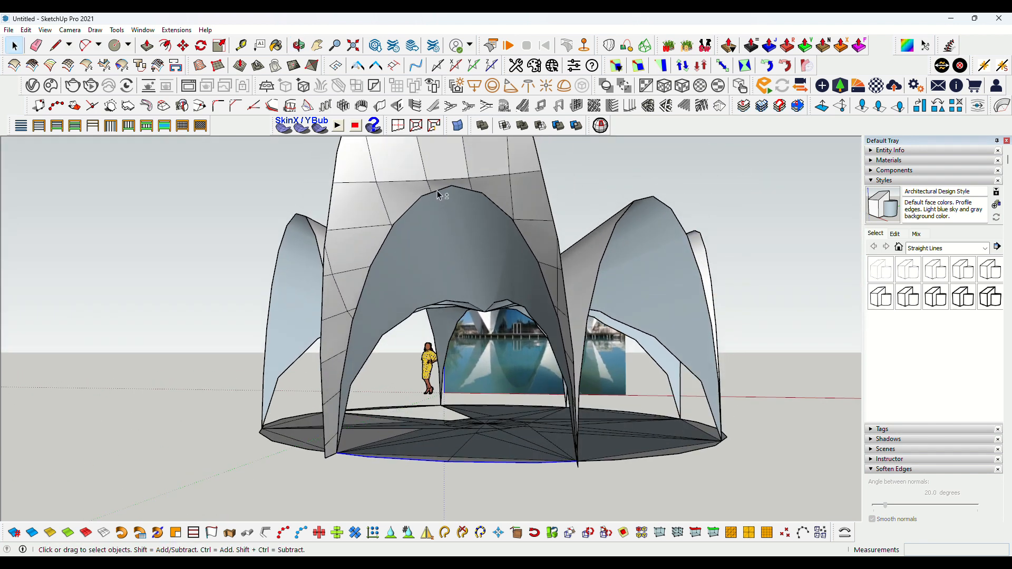
Select the petal opening's edges and generate a soap skin across them with 10 divisions
middle_click_drag(437, 197, 260, 135)
left_click(285, 127)
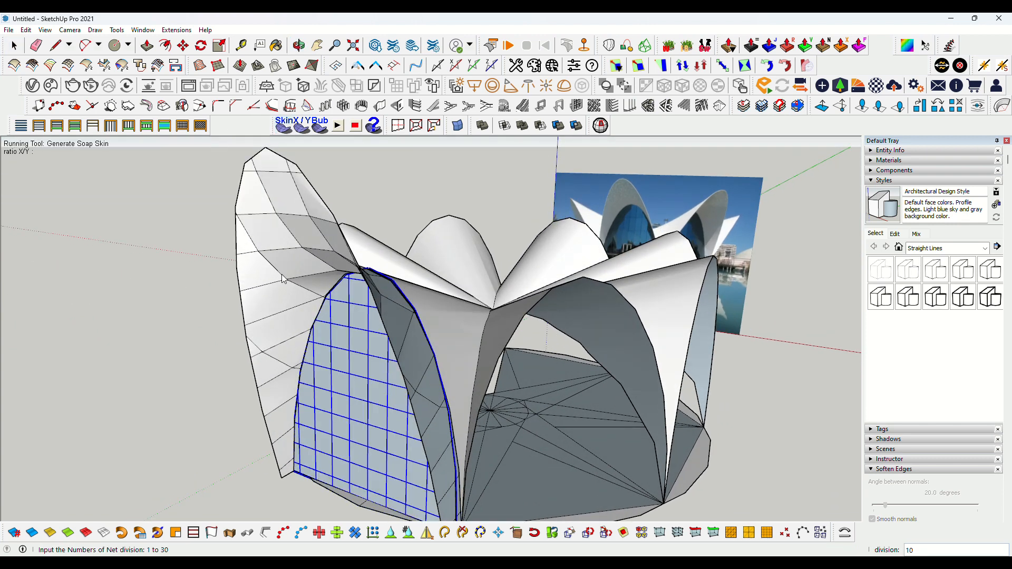
key("Return")
scroll(301, 326, "down", 3)
middle_click_drag(314, 369, 371, 336)
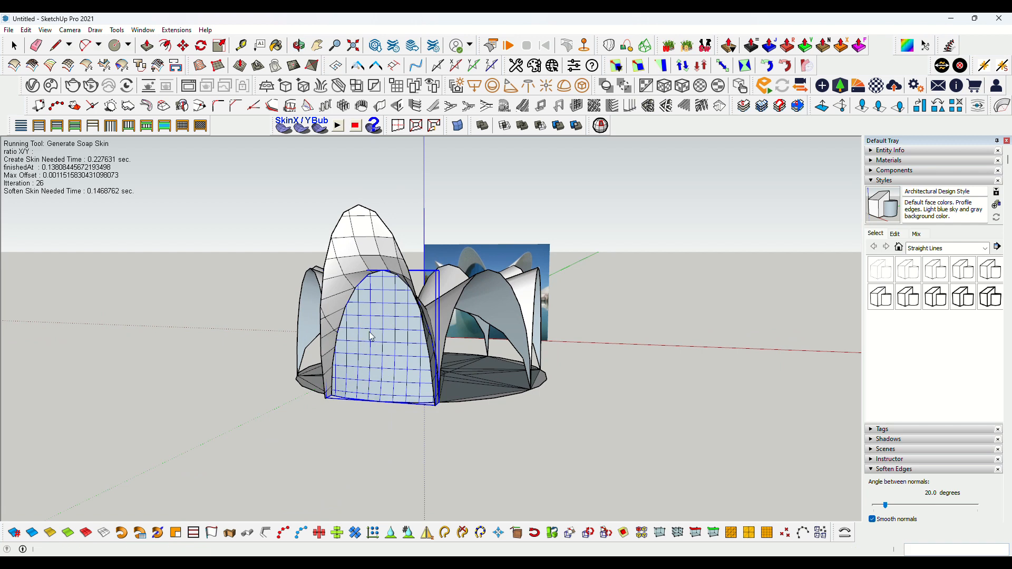
Set the soap skin's X/Y ratio to 2 and finish the skin
left_click(296, 131)
type("2")
key("Return")
left_click(320, 125)
left_click(531, 311)
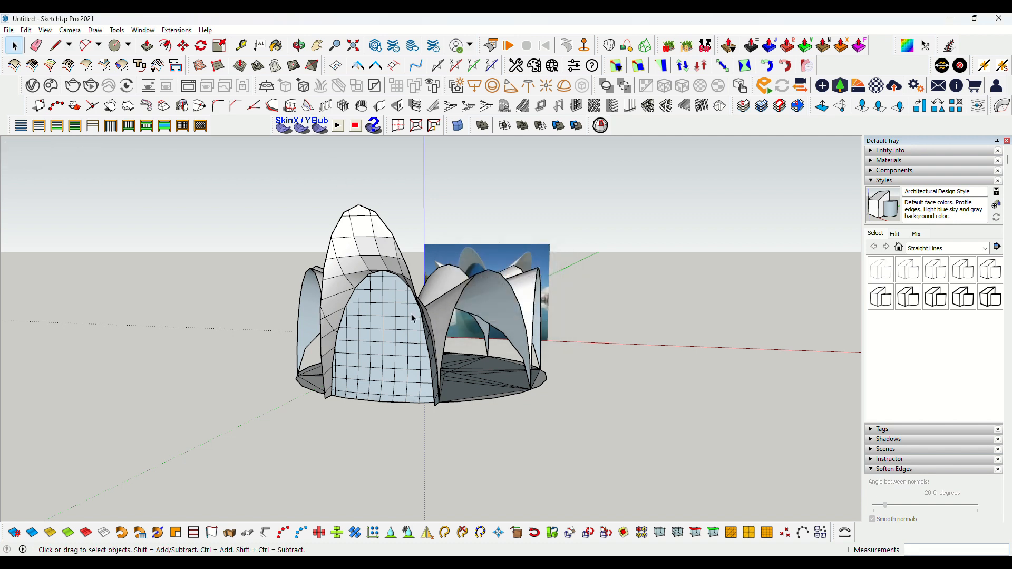
Select the skin and run Generate Soap Bubble with a pressure of 1
left_click(396, 339)
scroll(366, 378, "up", 5)
key("o")
left_click_drag(362, 346, 340, 417)
key("space")
left_click(324, 131)
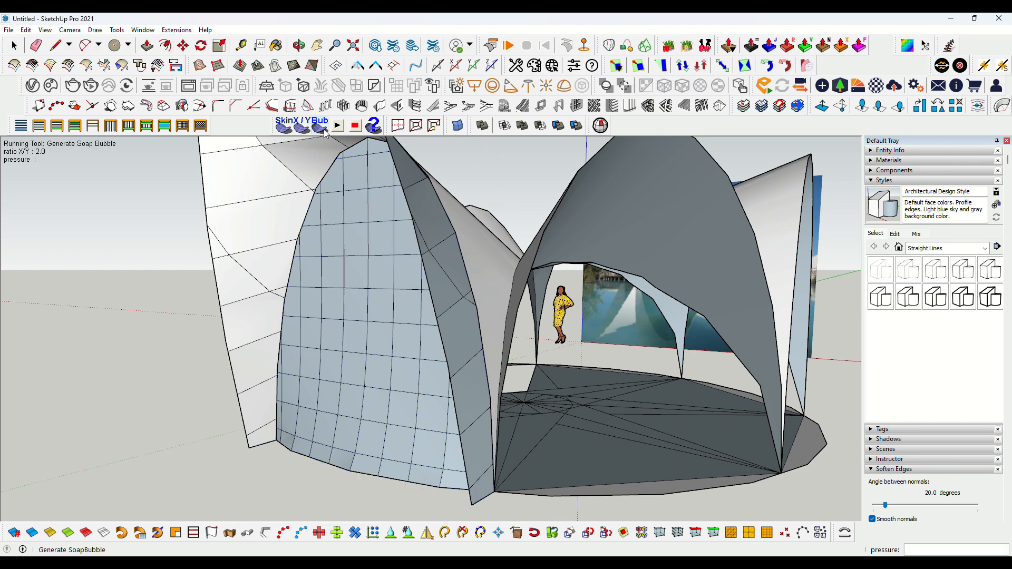
type("1")
key("Return")
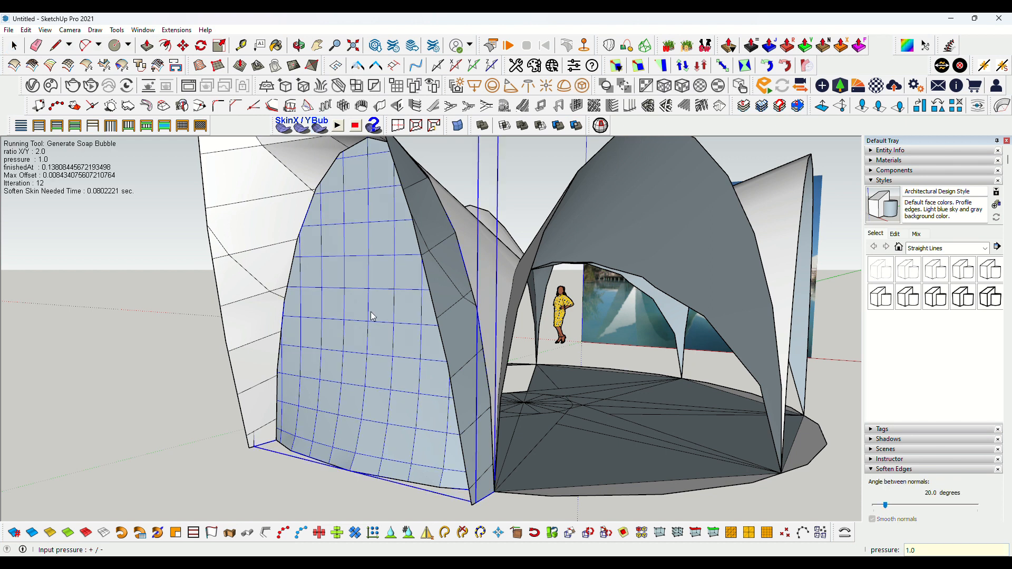
Set the soap bubble pressure to 20 to inflate the skin outward
key("Return")
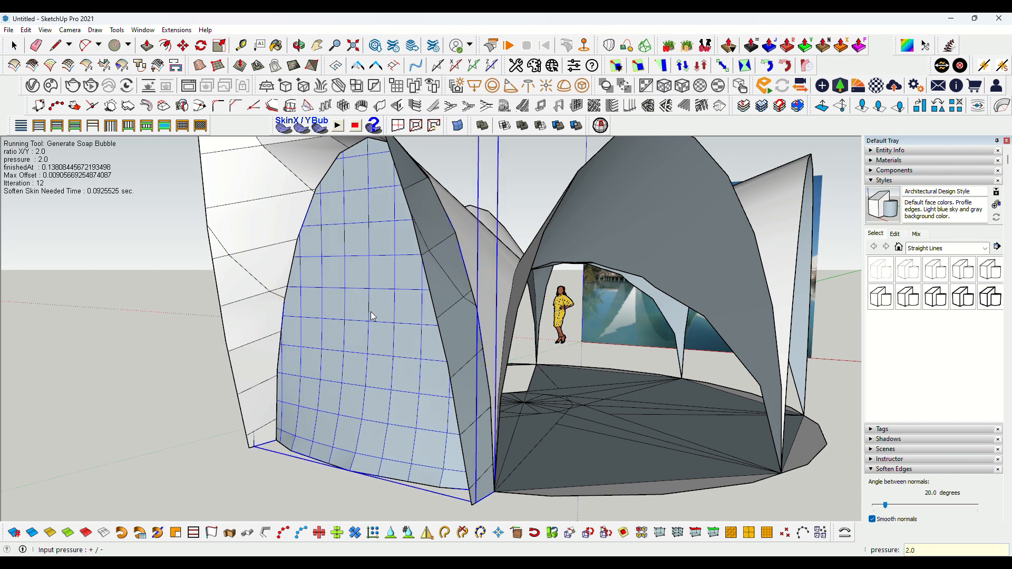
type("20")
key("Return")
key("Return")
Select the bubble surface and paint it with the Translucent Glass Blue material
scroll(373, 316, "down", 4)
mouse_move(372, 316)
middle_mouse_down()
mouse_move(411, 367)
mouse_move(469, 325)
mouse_move(479, 300)
middle_mouse_up()
double_click(469, 325)
triple_click(469, 325)
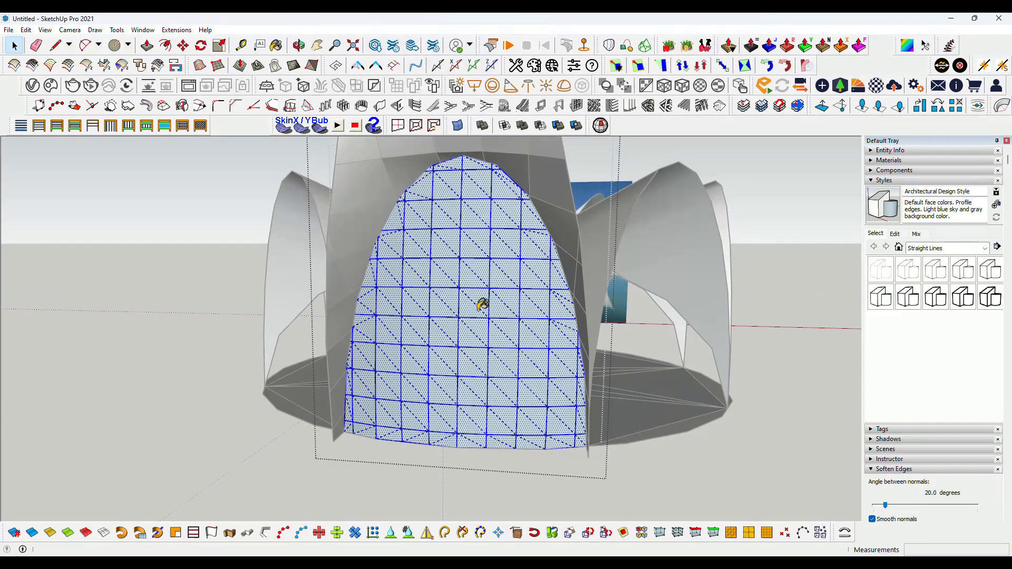
key("b")
left_click(933, 228)
left_click(937, 281)
left_click(964, 249)
left_click(445, 290)
key("space")
mouse_move(445, 289)
middle_mouse_down()
mouse_move(391, 344)
mouse_move(420, 462)
middle_mouse_up()
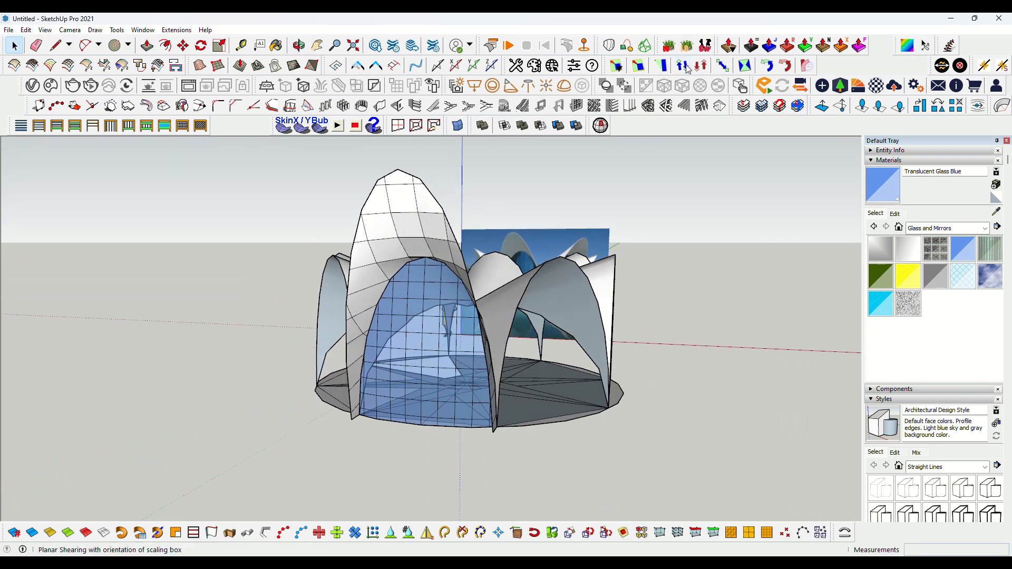
Open the Fredo6 JointPushPull toolbar and start Joint Push Pull on the glass skin
left_click_drag(715, 51, 131, 211)
middle_click_drag(459, 294, 261, 258)
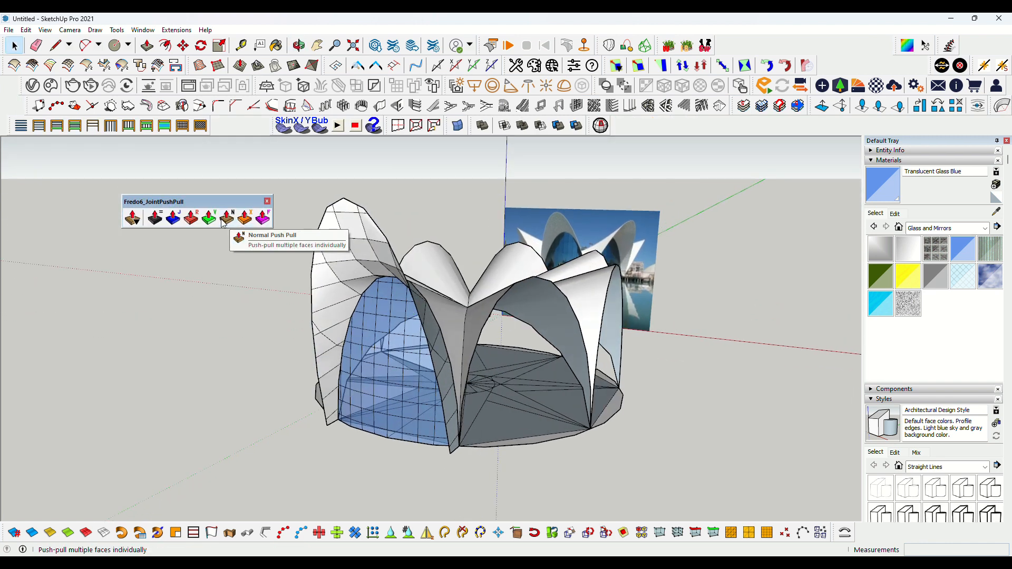
left_click(173, 217)
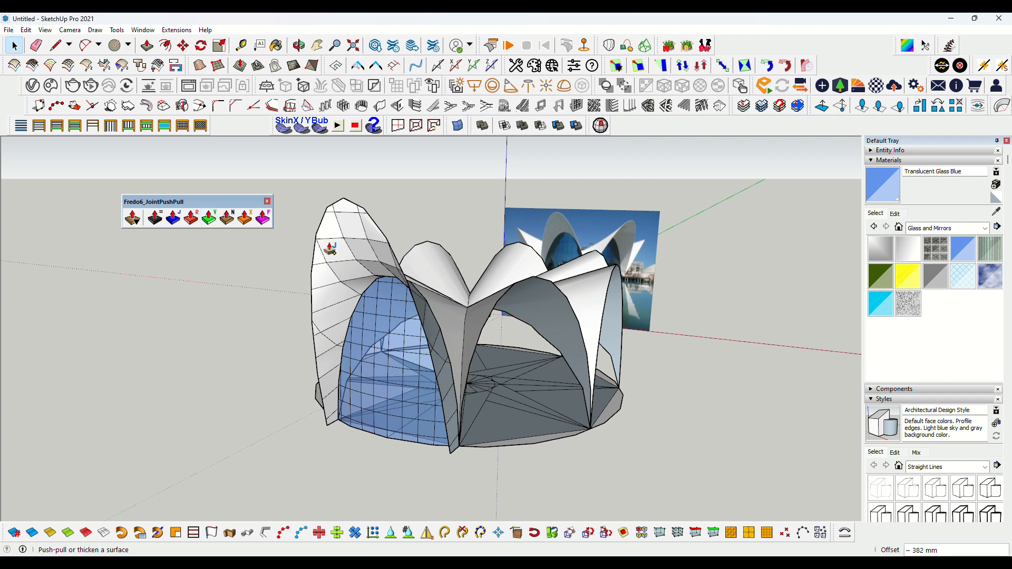
left_click(371, 339)
key("space")
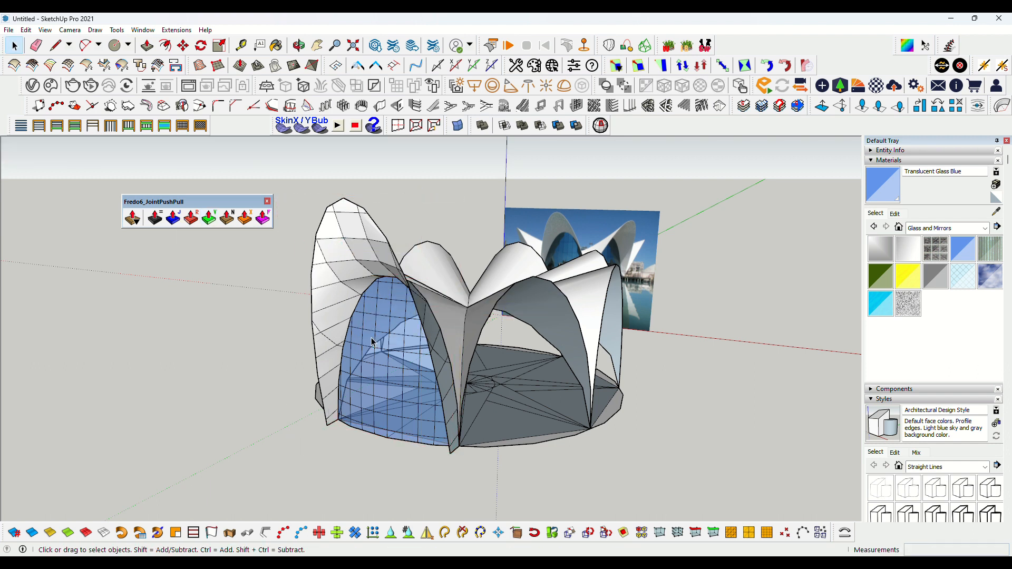
Select the glass skin and thicken it with Joint Push Pull by an offset of 5 mm
triple_click(372, 339)
left_click(178, 220)
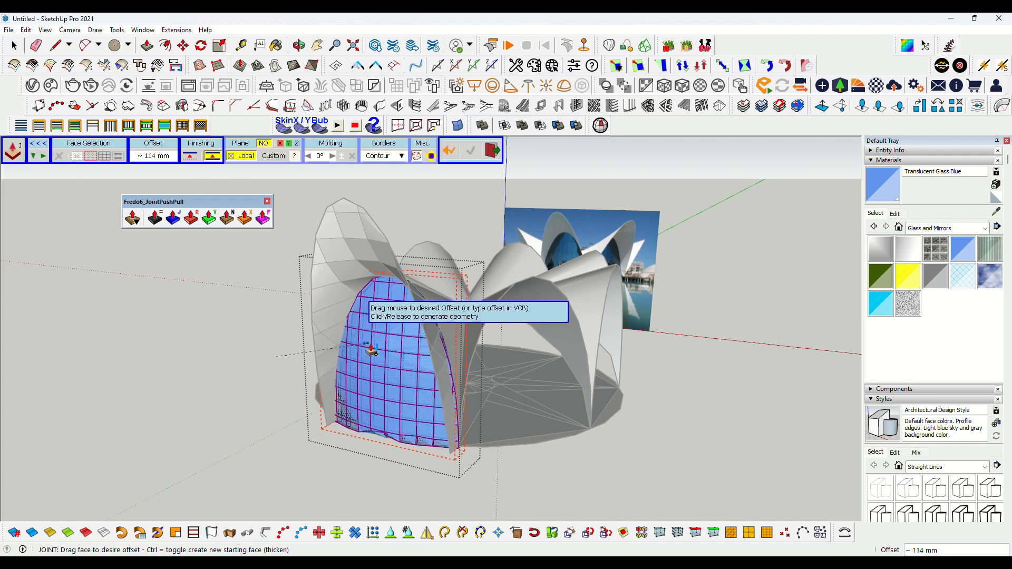
scroll(368, 351, "up", 4)
middle_click_drag(371, 351, 382, 316)
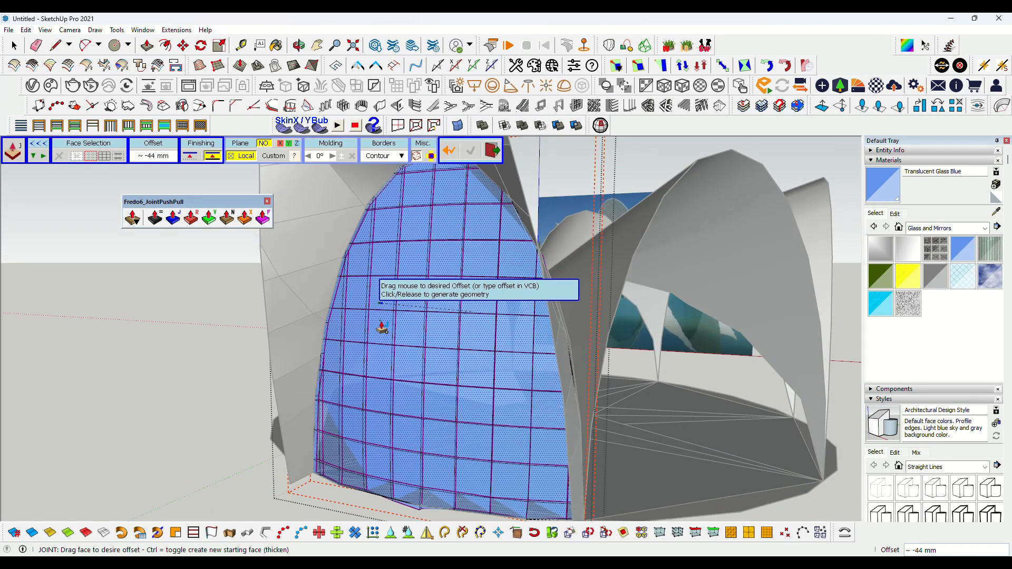
left_click(382, 328)
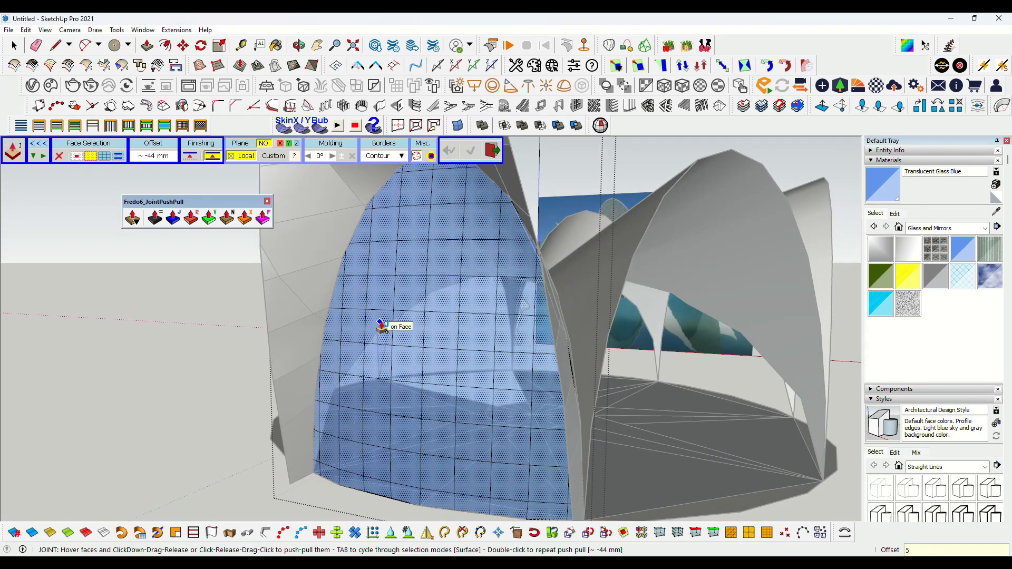
key("Return")
Select the petal's shell surface and thicken it with Joint Push Pull to an offset of 40 mm
scroll(414, 311, "down", 2)
key("space")
mouse_move(415, 315)
middle_mouse_down()
mouse_move(402, 329)
mouse_move(405, 315)
middle_mouse_up()
scroll(391, 348, "down", 1)
left_click(380, 245)
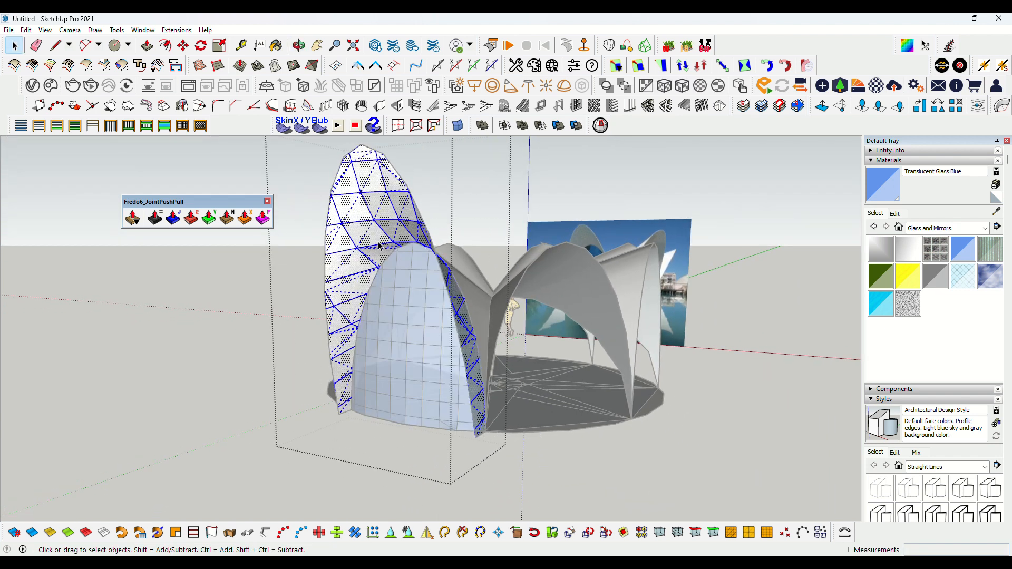
left_click(174, 217)
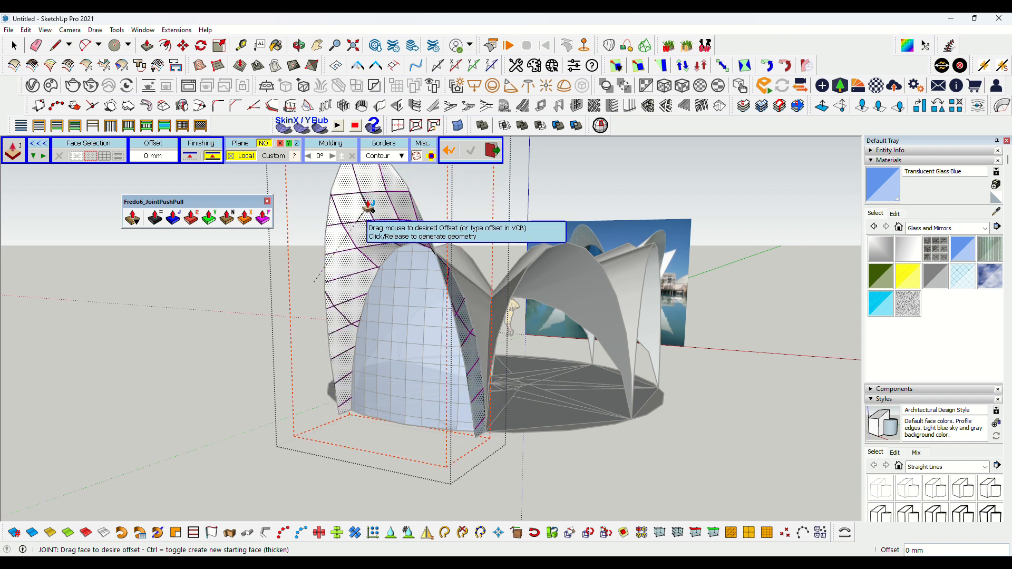
middle_click_drag(369, 205, 462, 214)
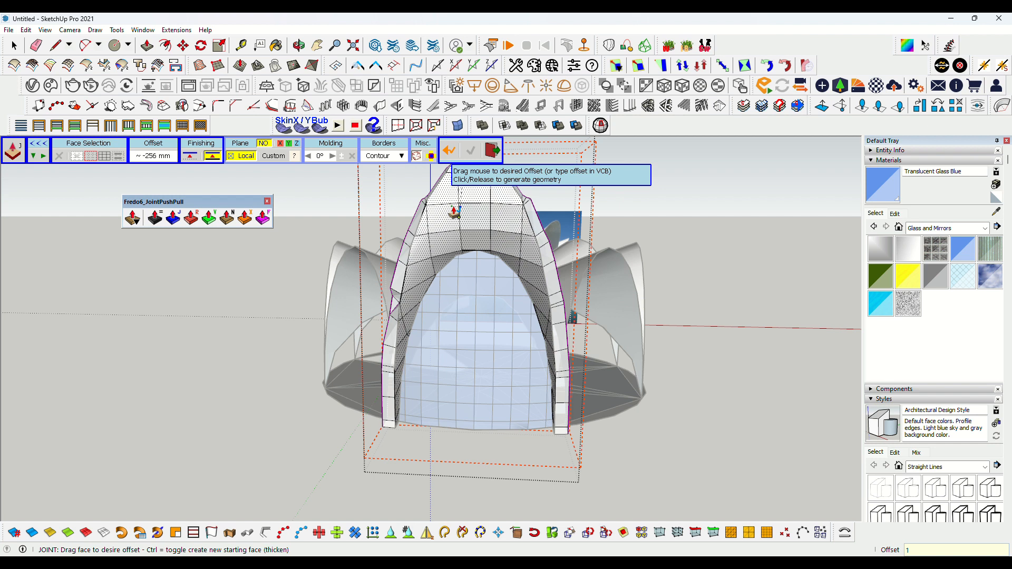
type("0")
key("Return")
type("20")
key("Return")
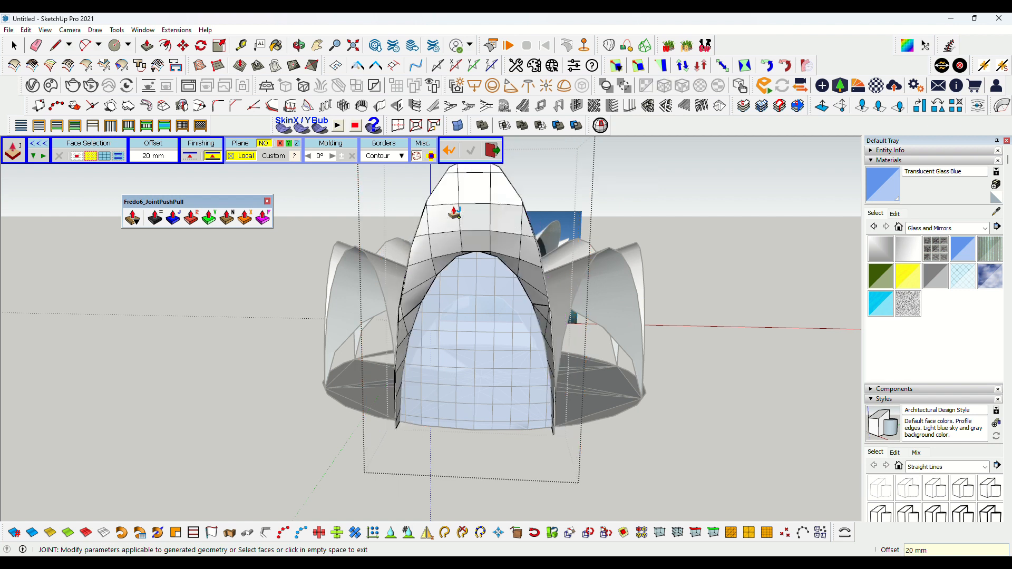
type("30")
key("Return")
type("4")
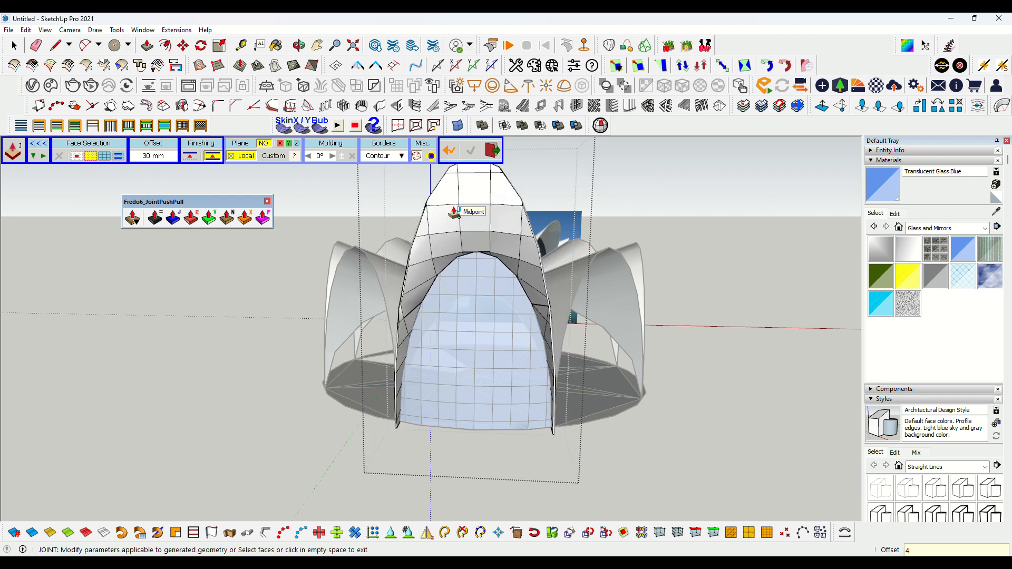
type("0")
key("Return")
Close the JointPushPull toolbar
key("space")
middle_click_drag(354, 334, 284, 247)
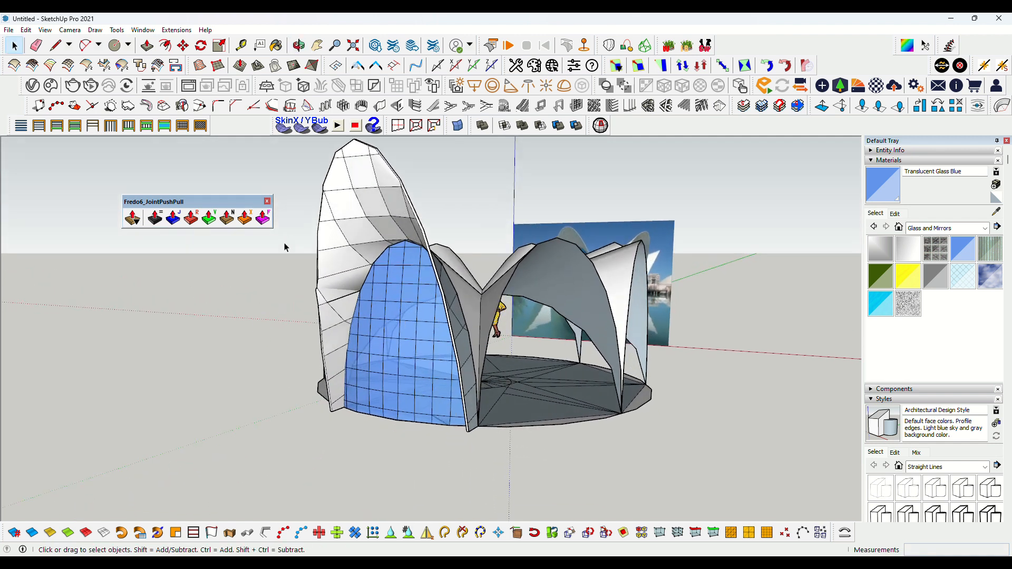
left_click(267, 201)
Select the thickened petal with its glass skin and rotate-copy it 7 times around the base centre
left_click(411, 330)
left_click(368, 233, "shift")
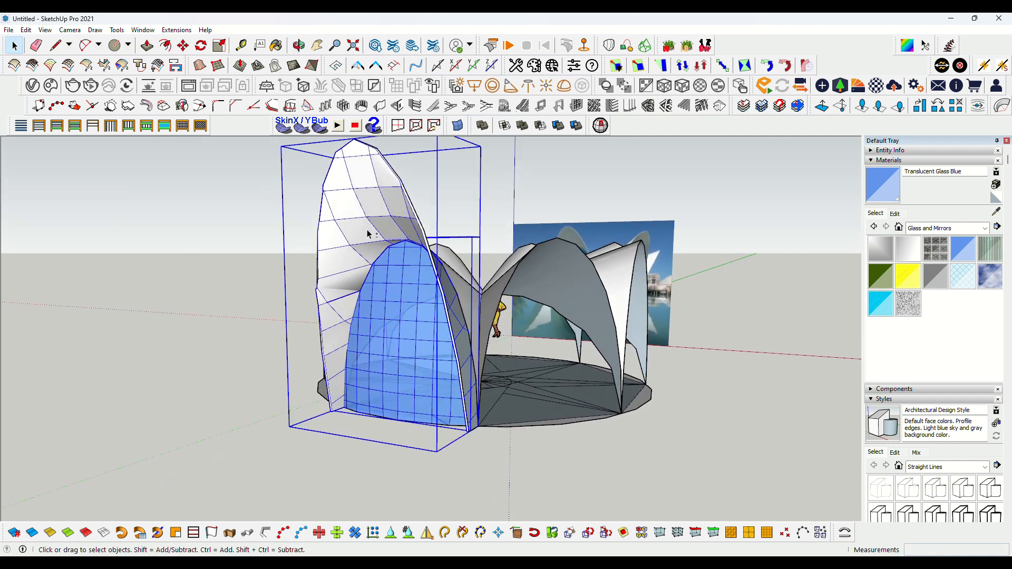
left_click(201, 46)
middle_click_drag(464, 369, 483, 377)
left_click(482, 381)
left_click(445, 440)
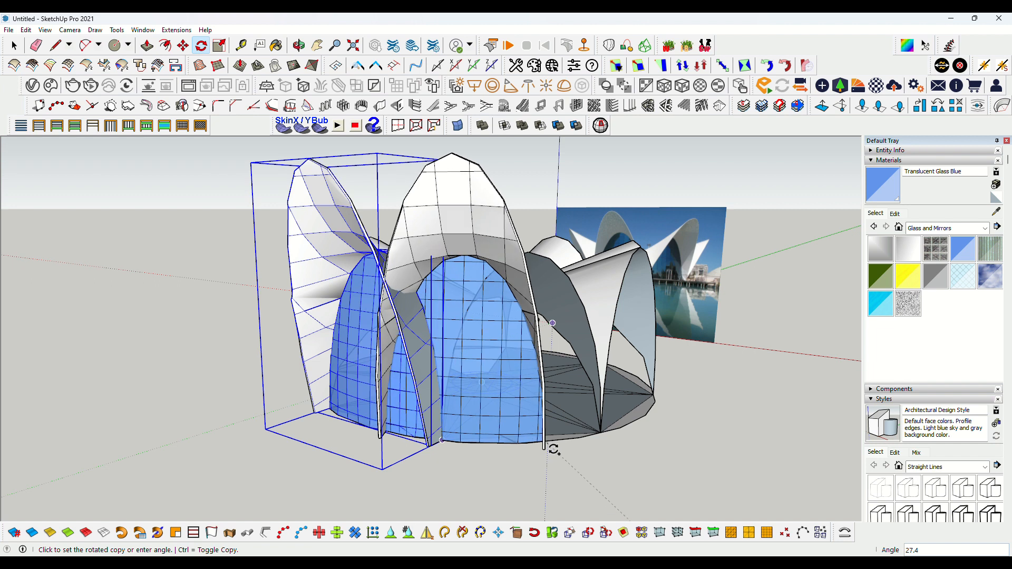
left_click(554, 449)
type("x7")
key("Return")
Orbit and zoom around the completed shell to inspect the petals and glass skins
key("space")
scroll(527, 364, "down", 4)
left_click(350, 382)
middle_click_drag(350, 381, 629, 330)
scroll(427, 336, "up", 4)
scroll(246, 361, "down", 5)
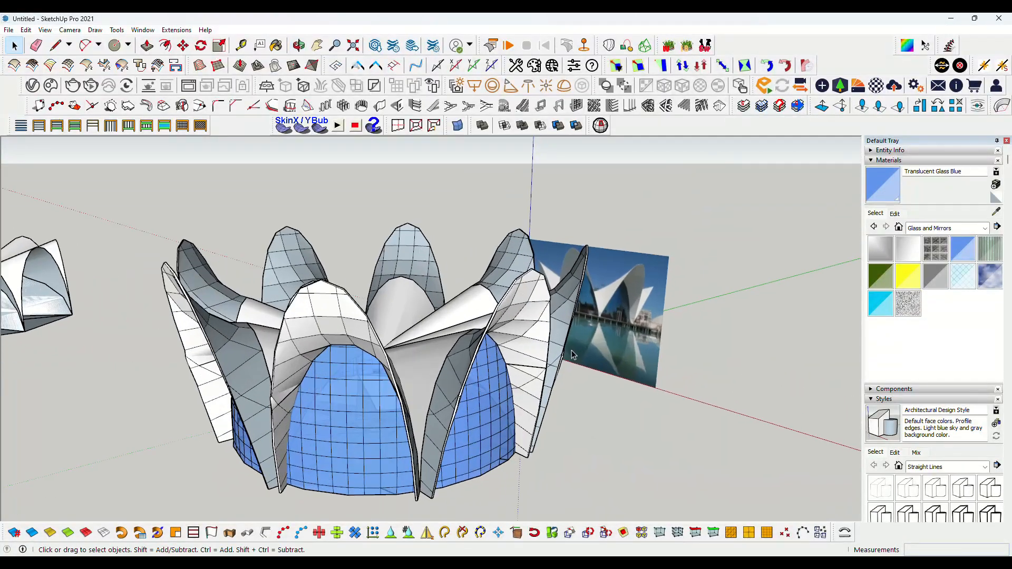
scroll(630, 330, "up", 6)
scroll(627, 312, "up", 2)
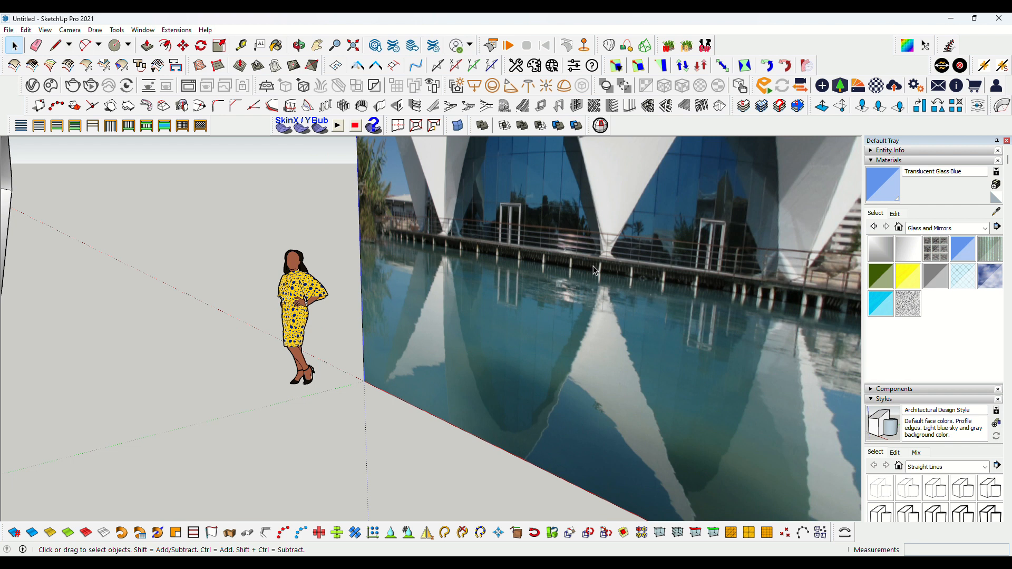
scroll(624, 313, "down", 2)
middle_click_drag(624, 312, 683, 271)
scroll(683, 270, "down", 5)
middle_click_drag(485, 380, 441, 369)
scroll(460, 432, "down", 3)
scroll(615, 346, "up", 3)
scroll(454, 376, "up", 2)
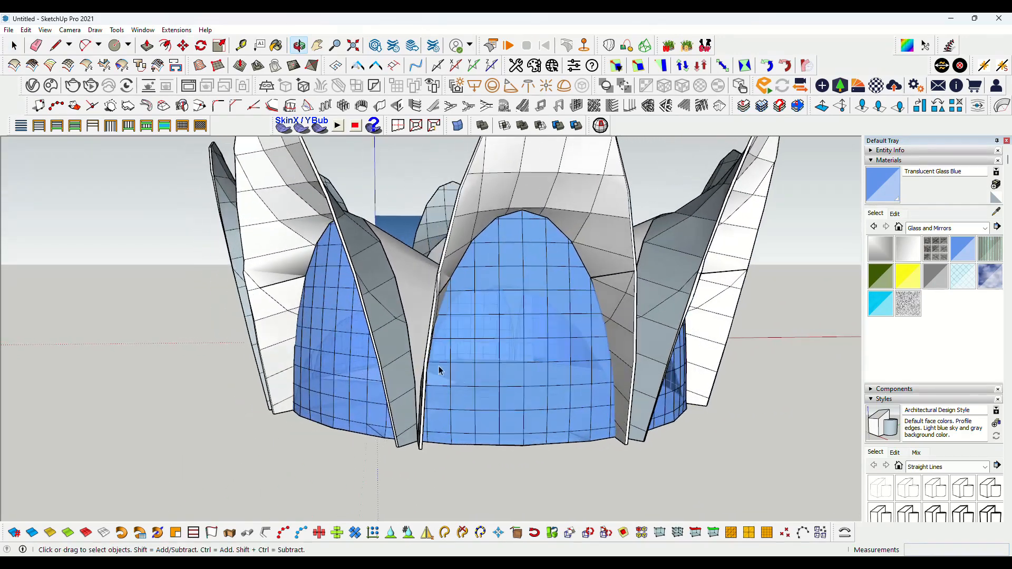
middle_click_drag(375, 373, 508, 387)
middle_click_drag(507, 387, 544, 388, "shift")
middle_click_drag(324, 355, 433, 362)
Soften edges across the whole model
key("c")
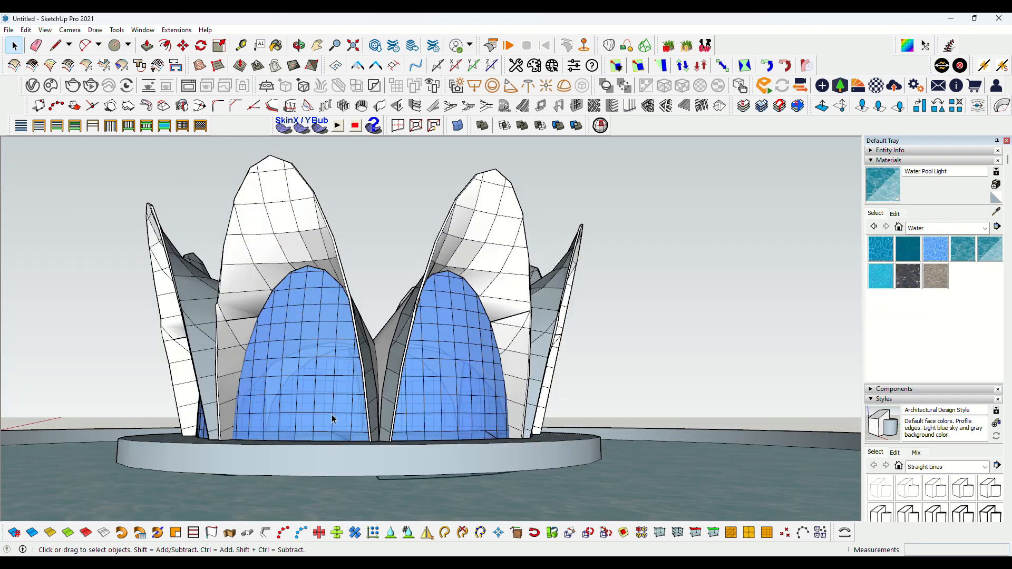
left_click(52, 533)
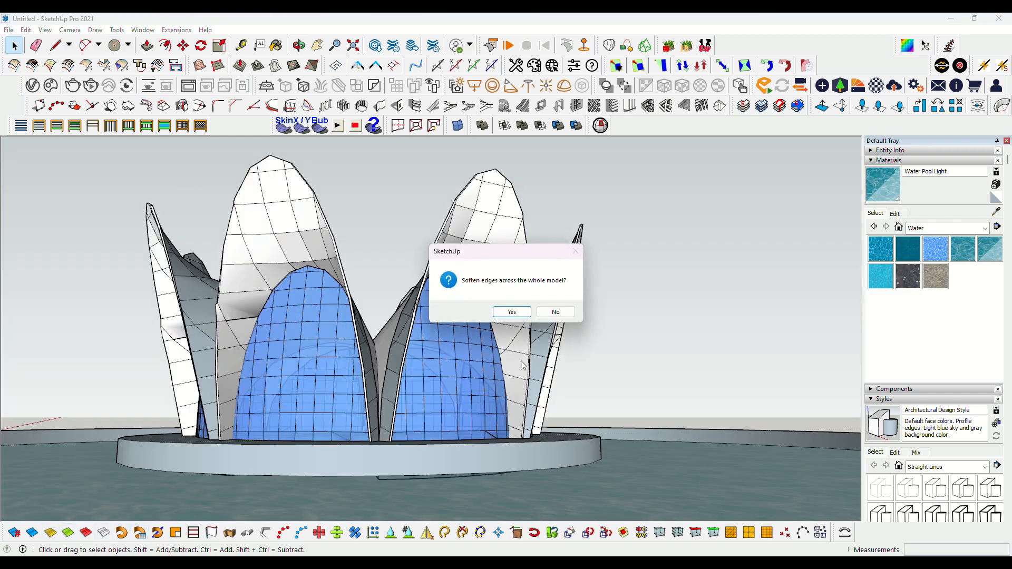
left_click(512, 312)
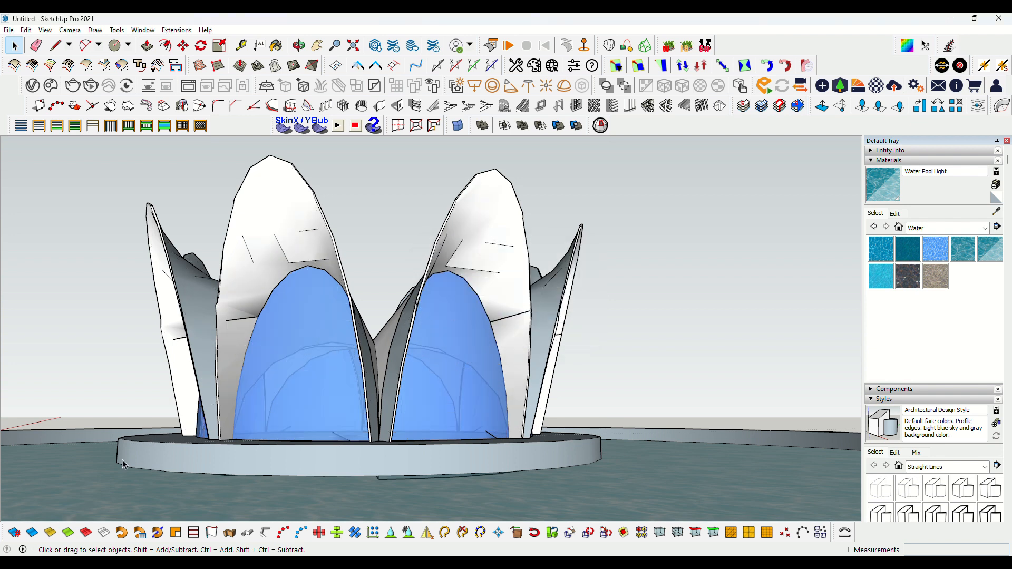
left_click(58, 527)
left_click(509, 312)
Collapse the Materials panel in the tray
left_click(918, 161)
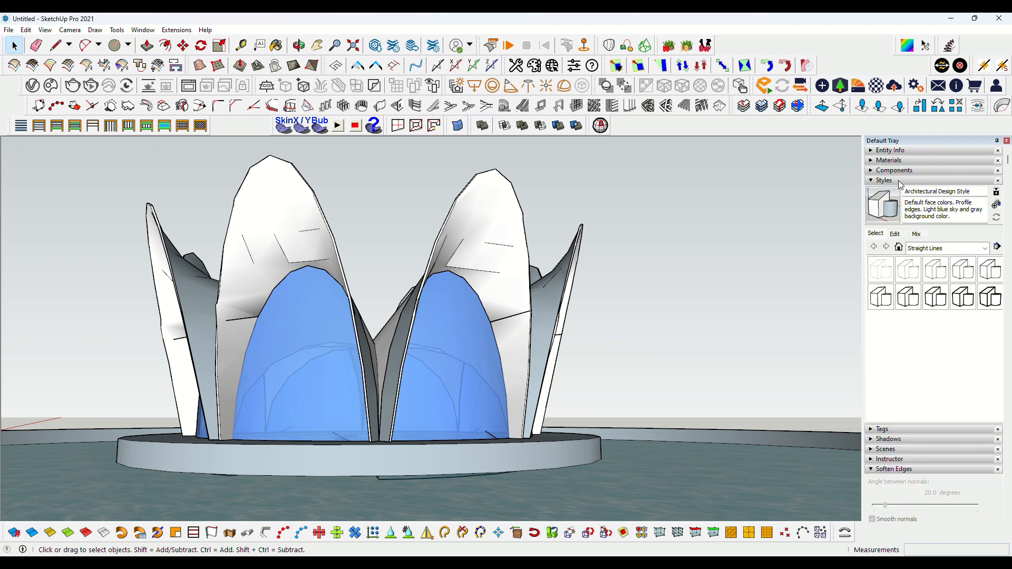
left_click(901, 181)
left_click(893, 181)
left_click(893, 182)
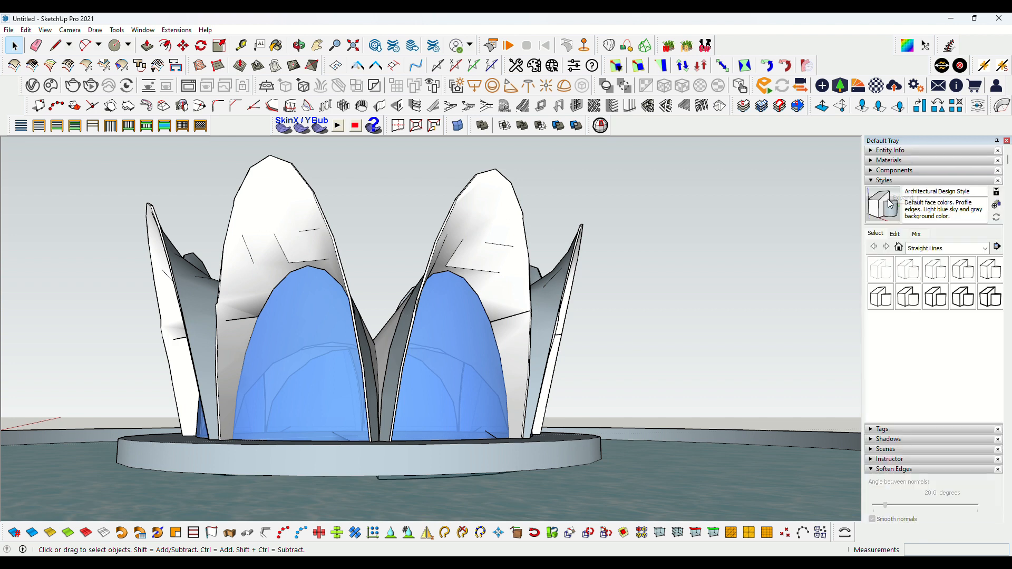